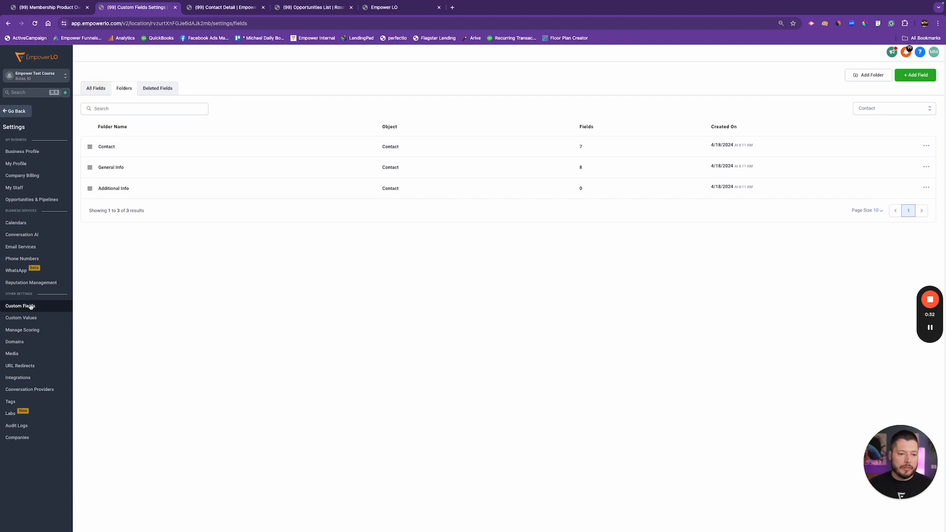
Step: Leave the settings area, reopen the account settings and go to the Custom Fields page
left_click(20, 117)
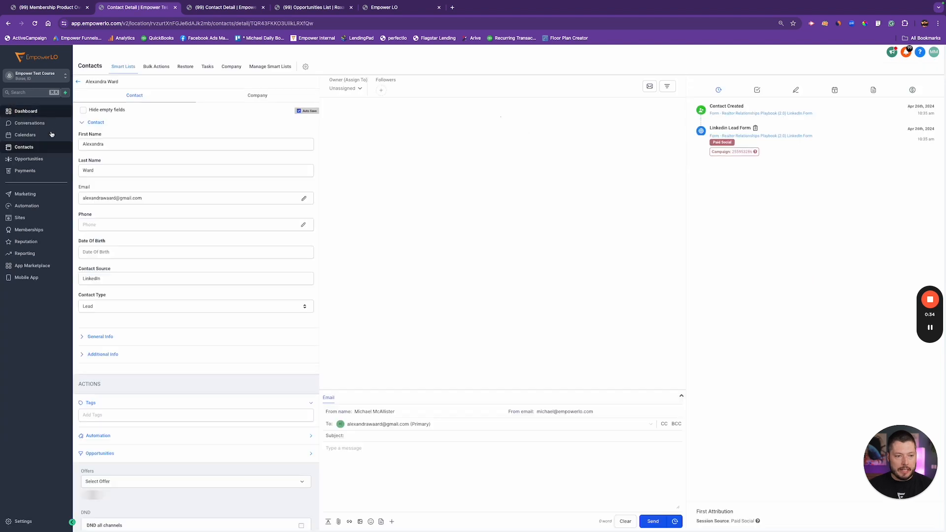
left_click(27, 523)
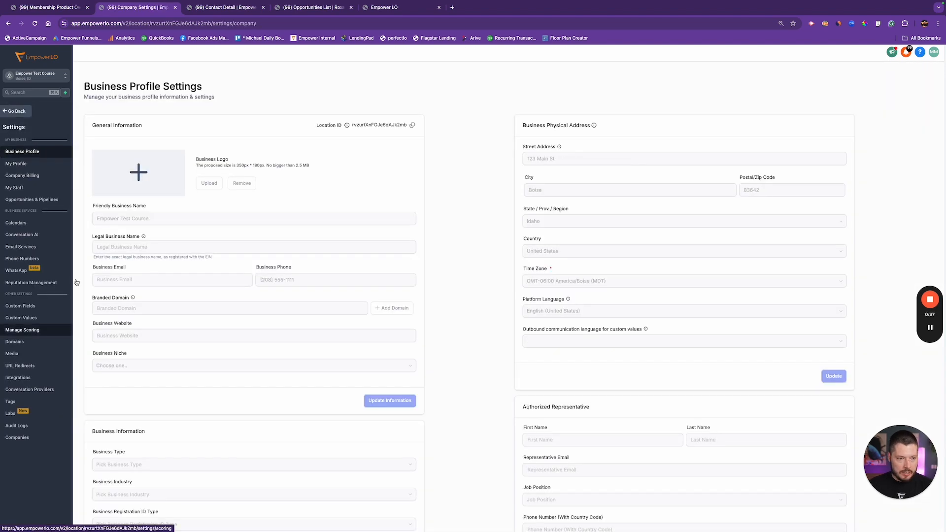
left_click(15, 305)
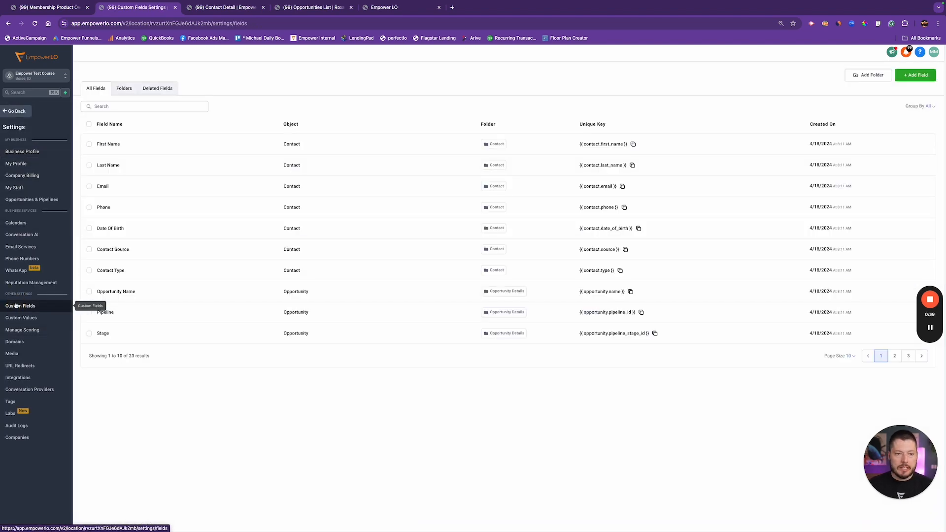
Step: Examine which object the Contact Type and Opportunity Name fields belong to in the list of all fields
double_click(285, 270)
double_click(287, 292)
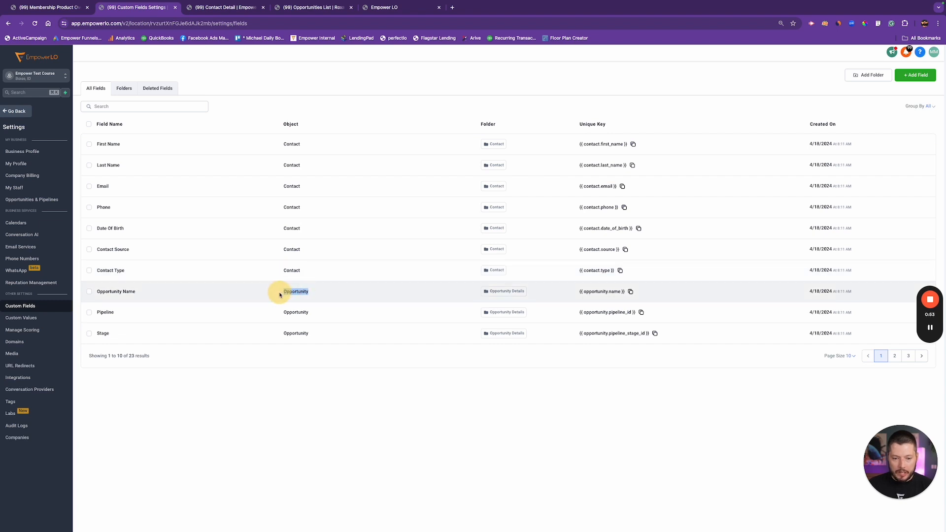
left_click(345, 104)
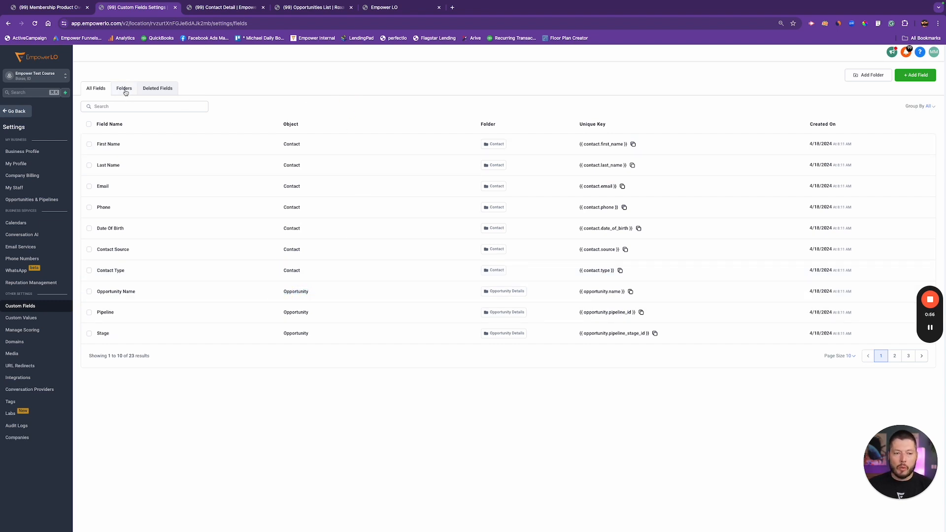
Step: View the custom field folders and check which objects the folder list can be filtered by
left_click(124, 89)
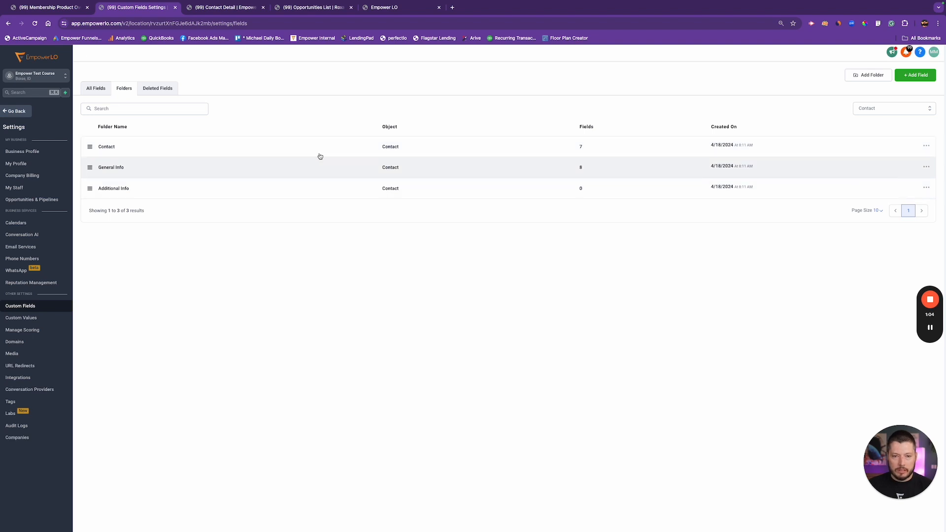
left_click(917, 112)
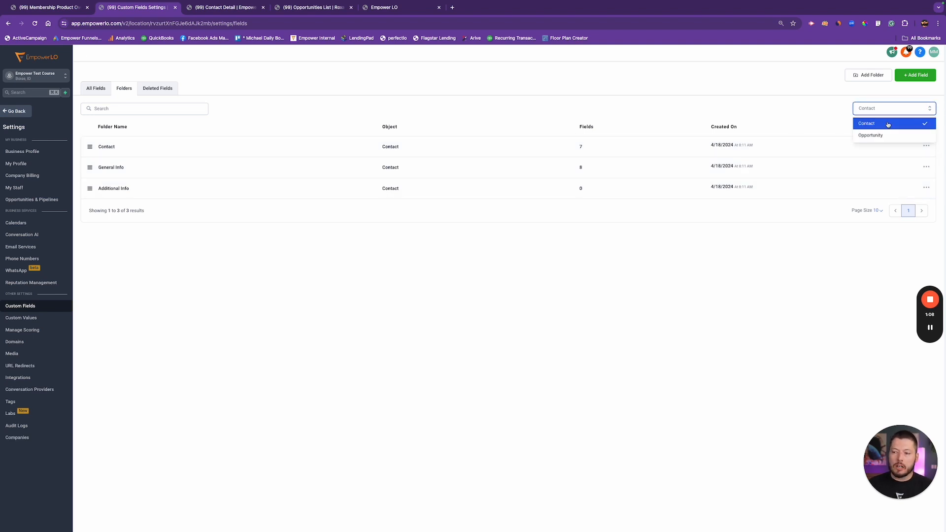
left_click(654, 106)
Step: Return to the list of all fields and review its grouping options without changing the grouping
left_click(106, 92)
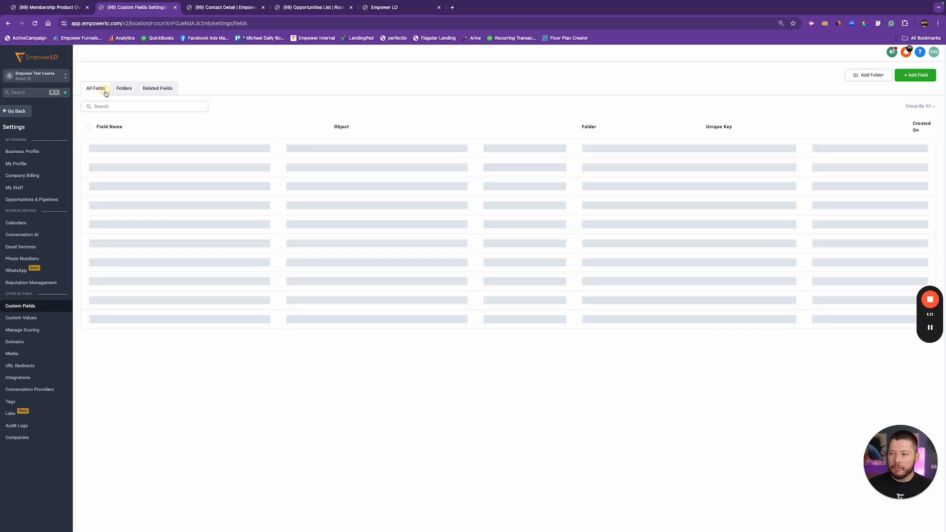
left_click(932, 107)
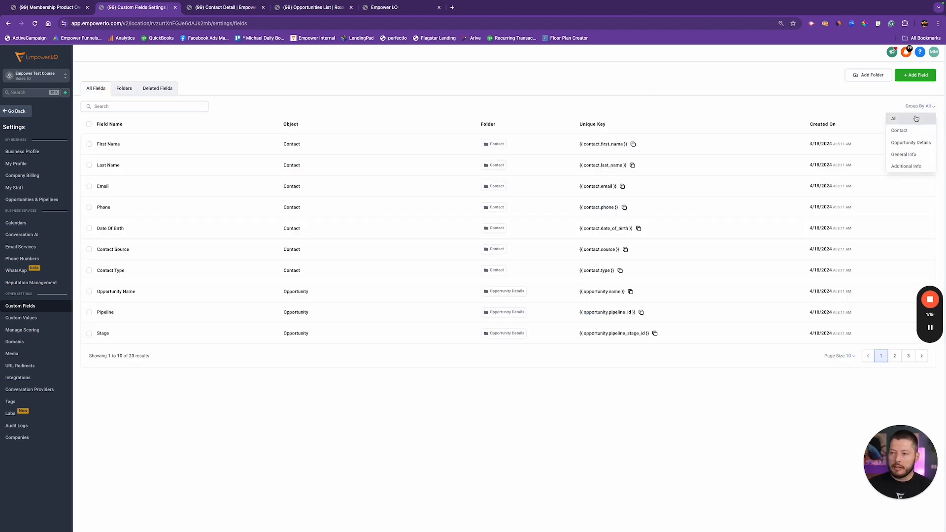
left_click(730, 78)
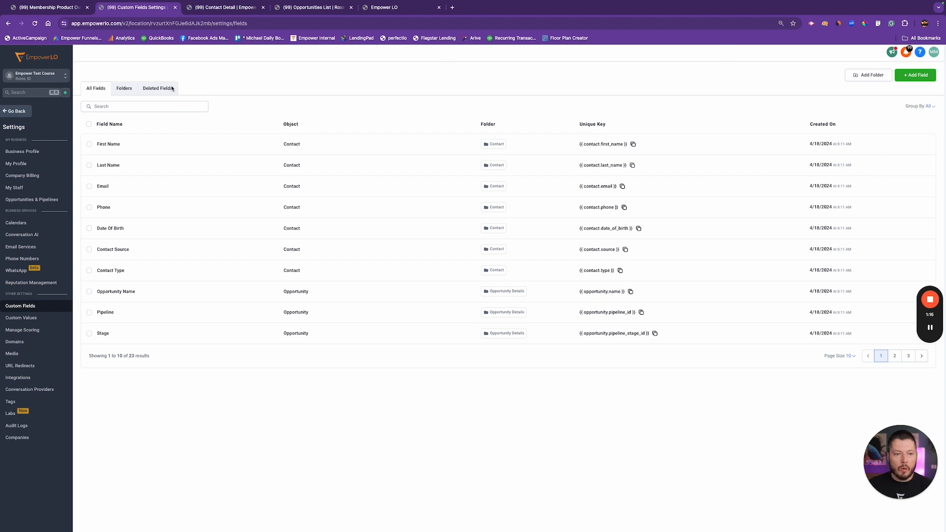
Step: Show the custom field folders filtered to the Opportunity object
left_click(125, 88)
left_click(898, 110)
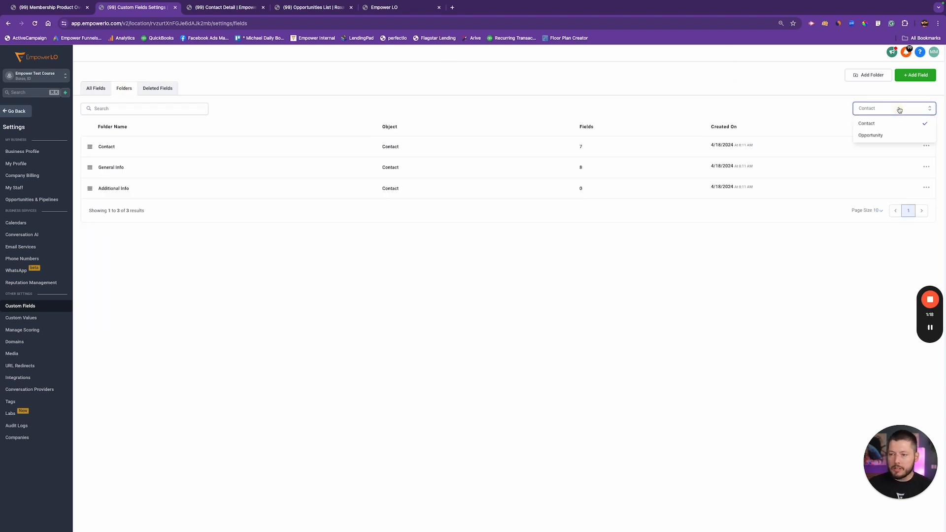
left_click(870, 135)
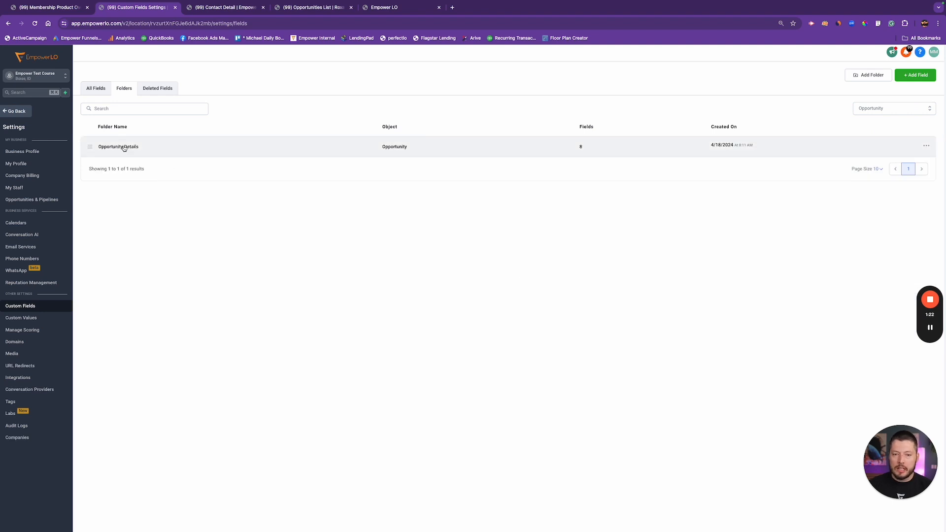
Step: Switch the folder filter back to the Contact object and return to the list of all fields
left_click(903, 109)
left_click(896, 110)
left_click(893, 106)
left_click(882, 123)
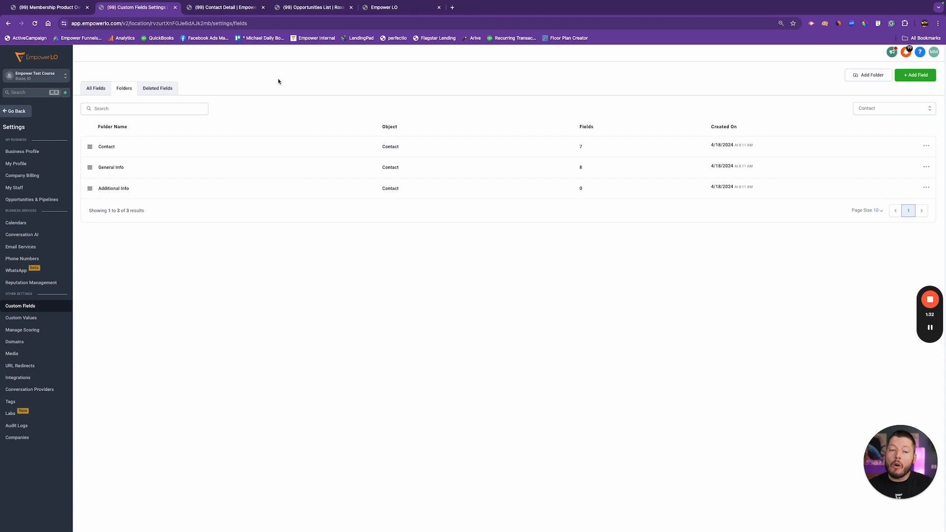
left_click(104, 89)
Step: On the contact record in Empower Test Course, expand the General Info and Additional Info folders and review their fields
left_click(224, 8)
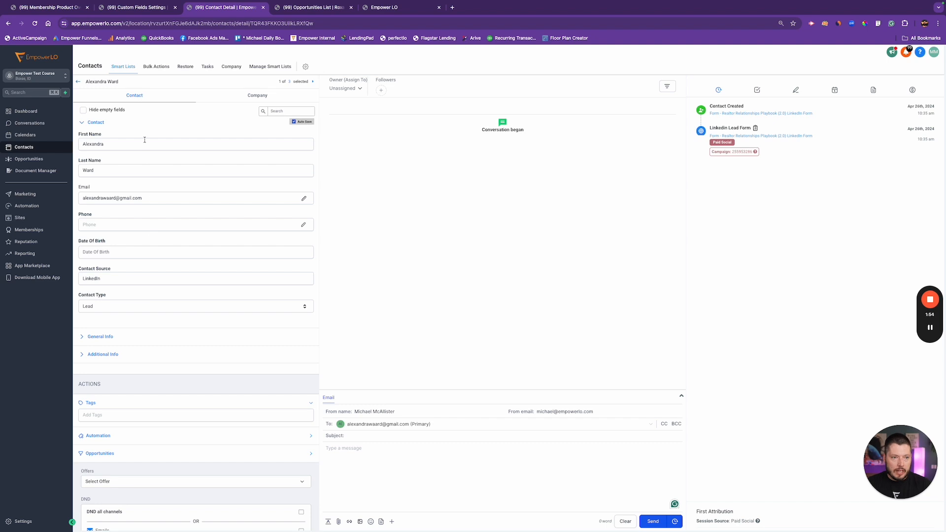
left_click(106, 334)
scroll(109, 410, "down", 3)
left_click(101, 423)
scroll(118, 295, "down", 3)
scroll(119, 294, "up", 1)
scroll(119, 294, "up", 5)
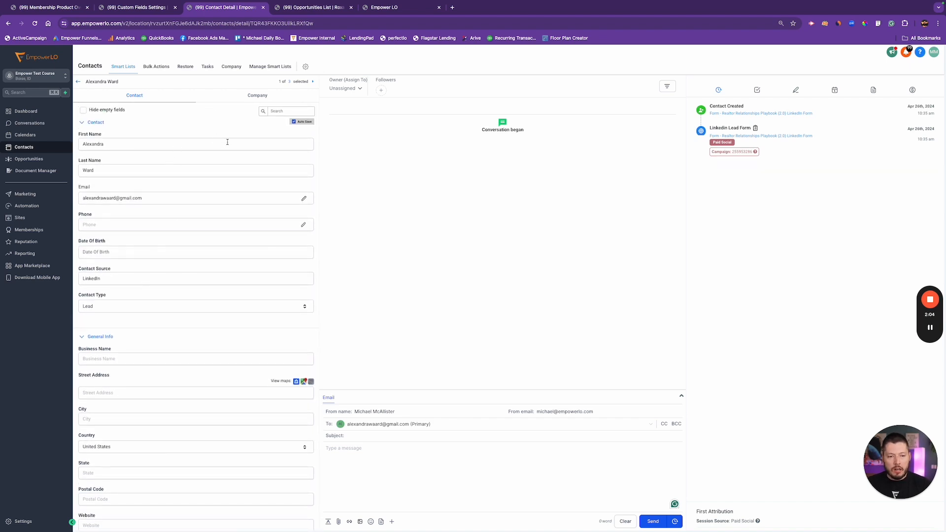
Step: View the contact record behind the first opportunity in Approved w/ Conditions and return to the Loans in Process board
left_click(325, 10)
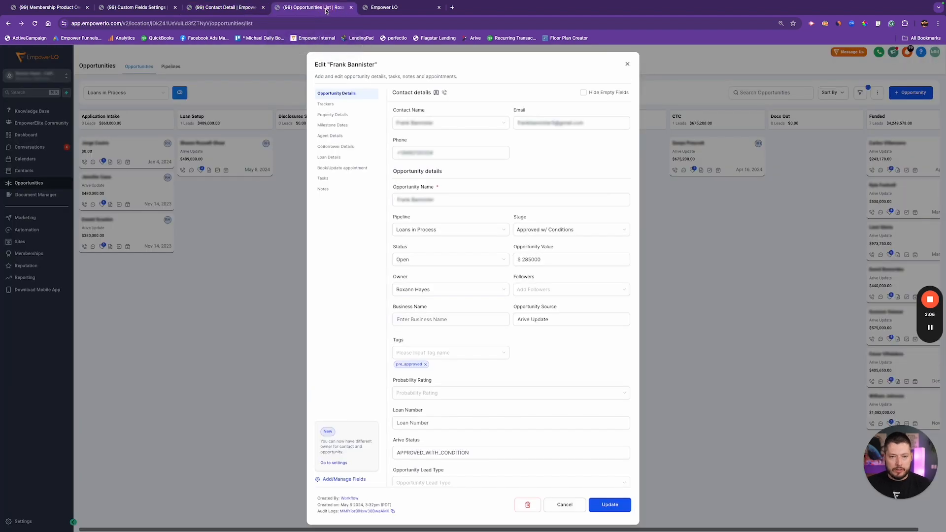
left_click(628, 64)
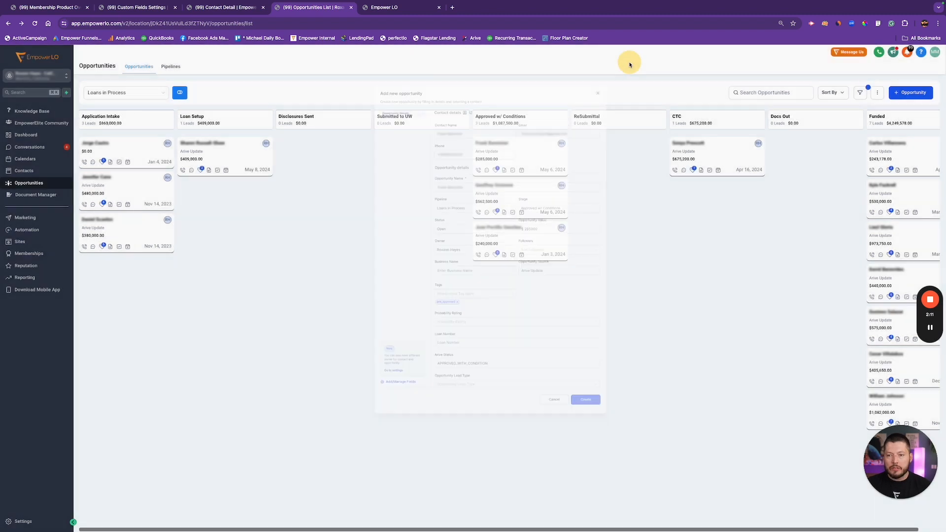
left_click(500, 146)
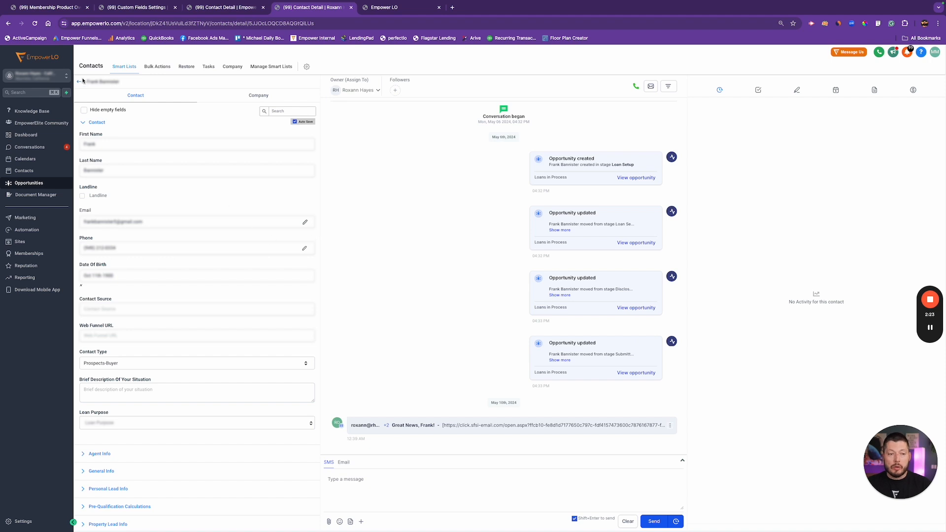
left_click(80, 83)
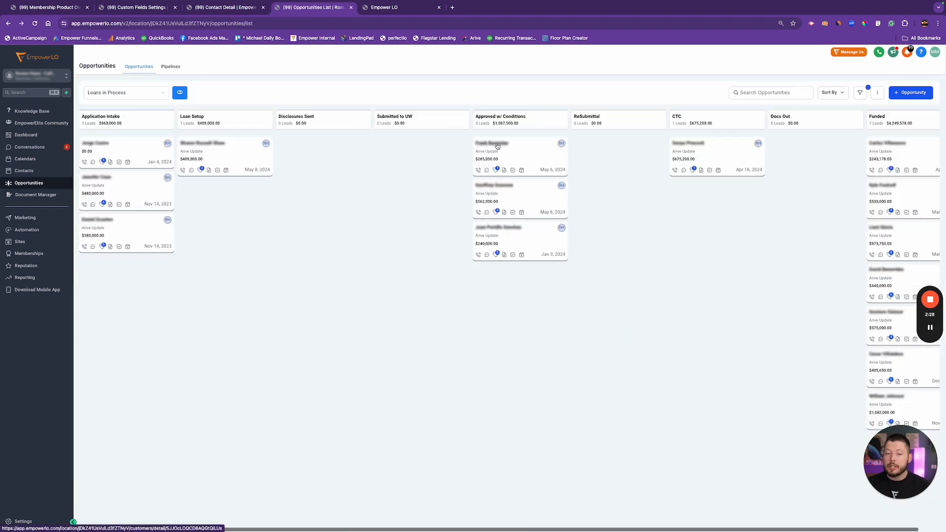
Step: Open the first Approved w/ Conditions opportunity for editing and review the fields in its Opportunity Details section
left_click(527, 152)
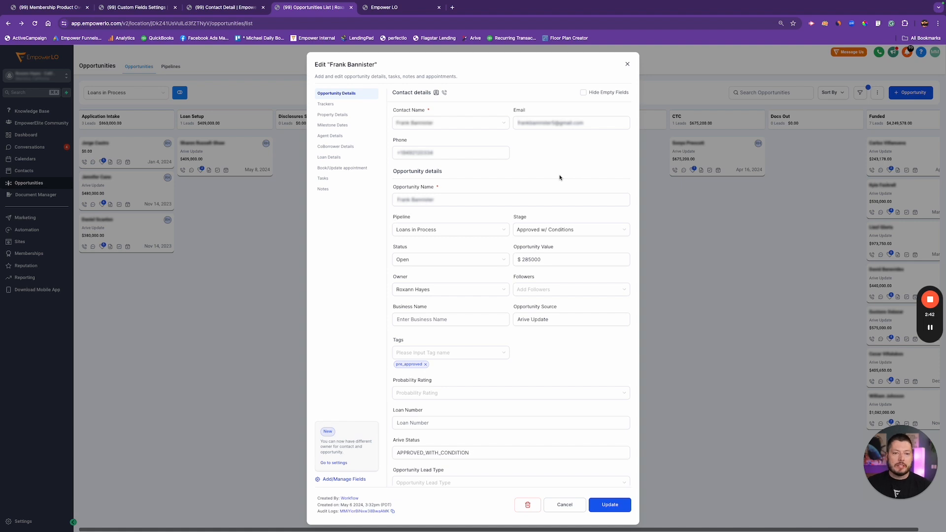
scroll(559, 177, "down", 1)
scroll(329, 132, "up", 1)
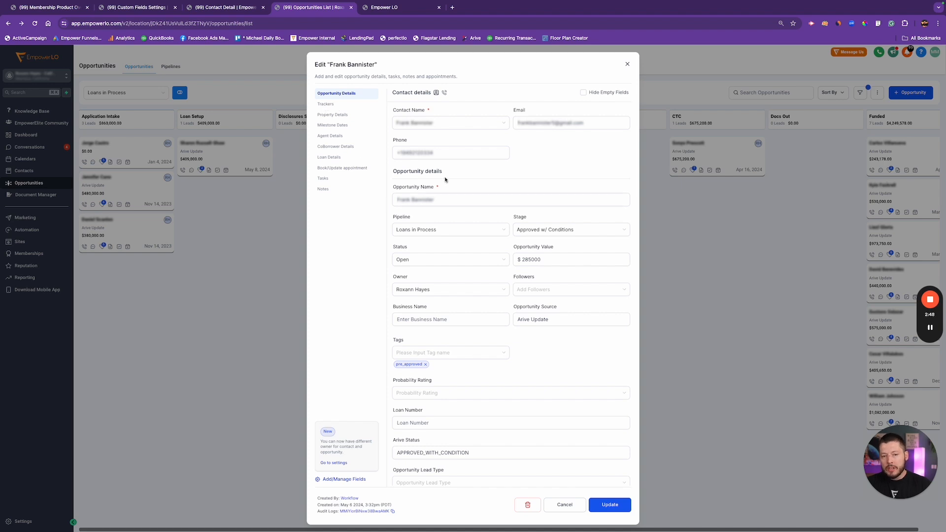
scroll(517, 255, "down", 3)
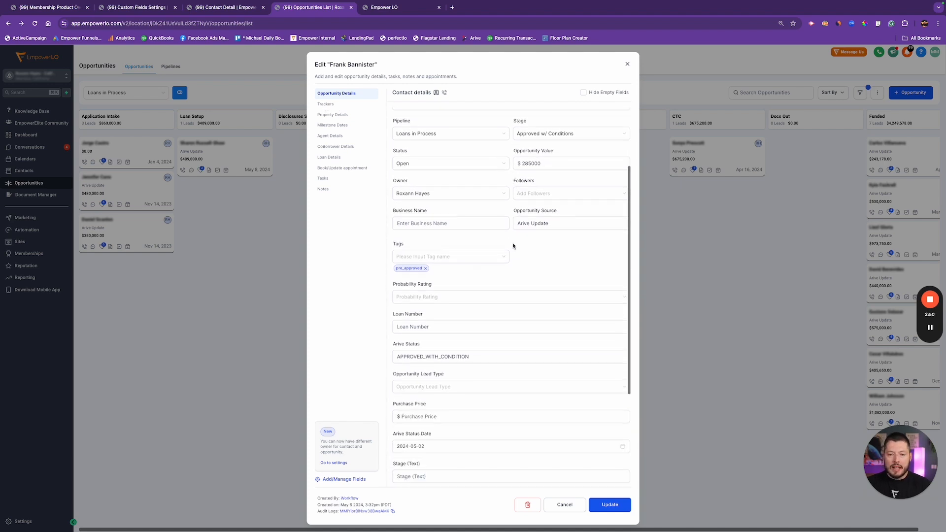
scroll(517, 255, "up", 1)
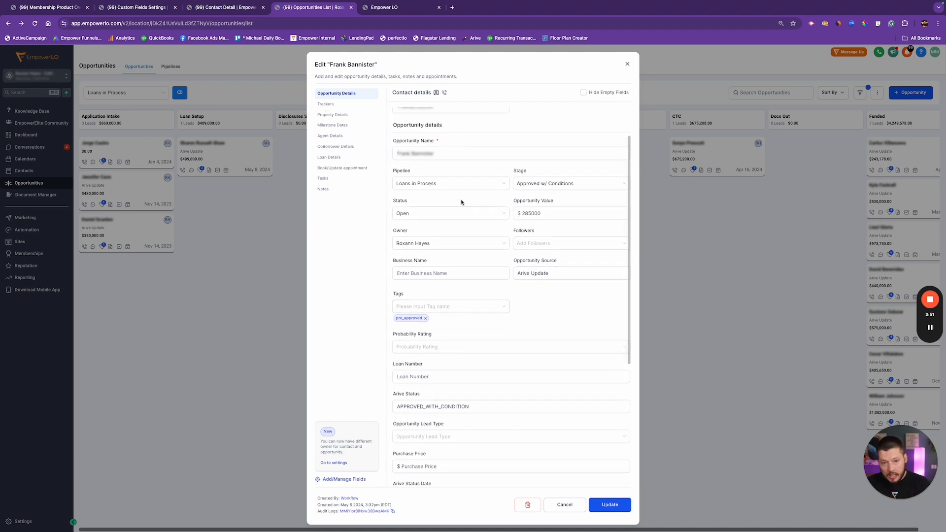
Step: Go through the opportunity's remaining sections from Trackers, Property Details and Milestone Dates down to appointments and Tasks
left_click(324, 106)
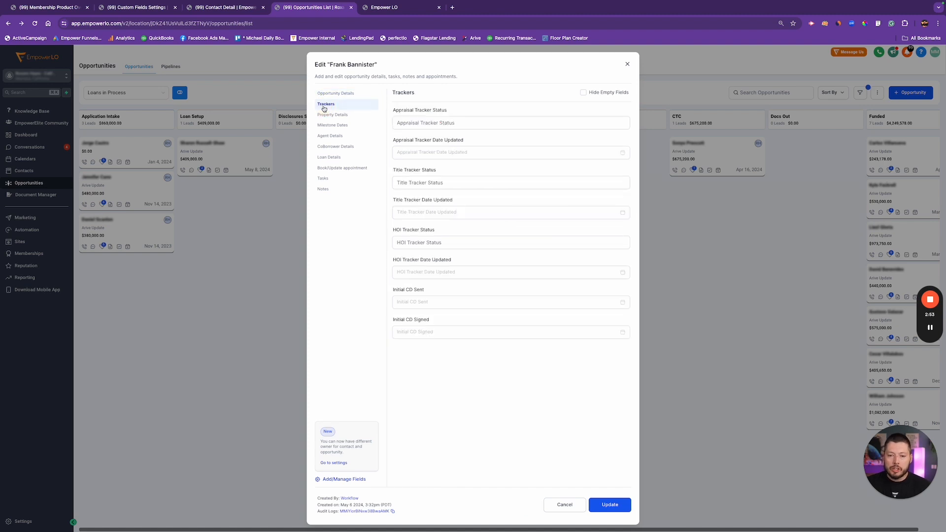
left_click(329, 116)
left_click(329, 127)
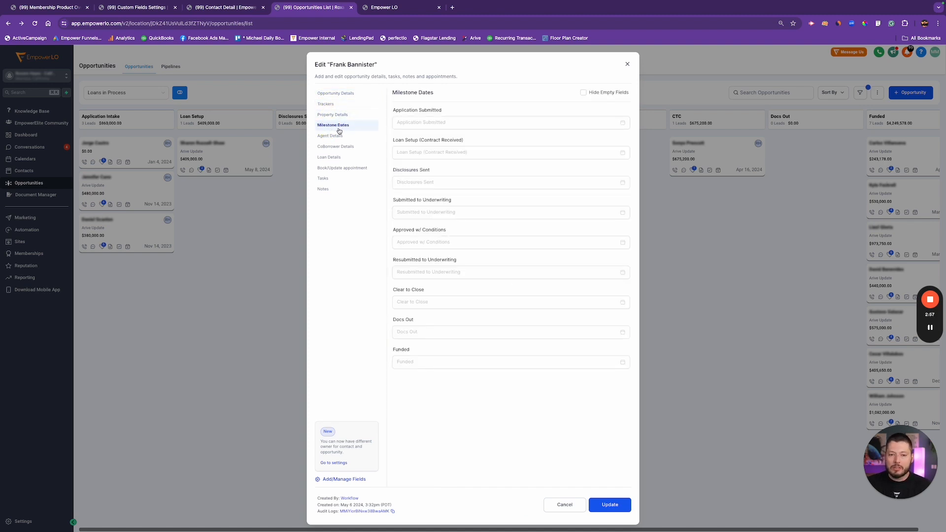
left_click(329, 137)
left_click(330, 147)
left_click(333, 158)
left_click(337, 170)
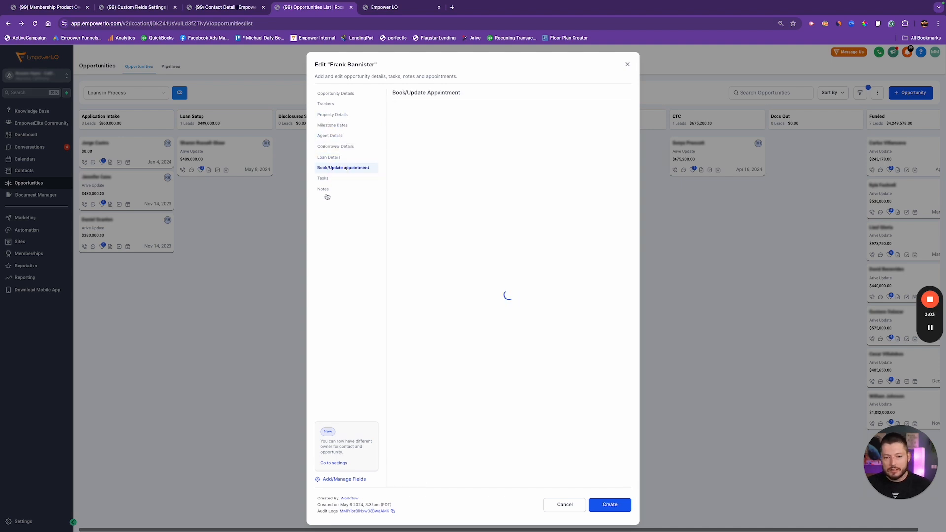
left_click(327, 181)
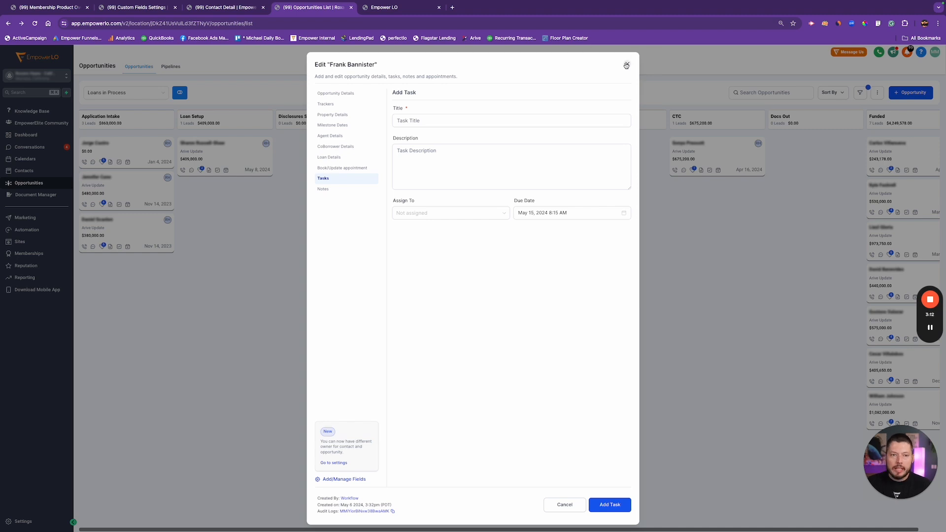
Step: Compare the custom field folders of the Opportunity object with those of the Contact object on the Custom Fields page
left_click(162, 8)
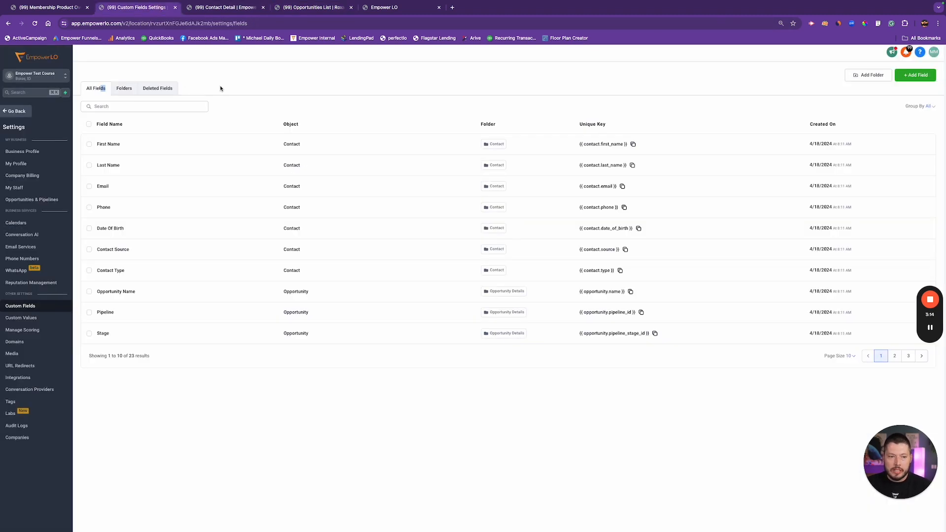
left_click(124, 89)
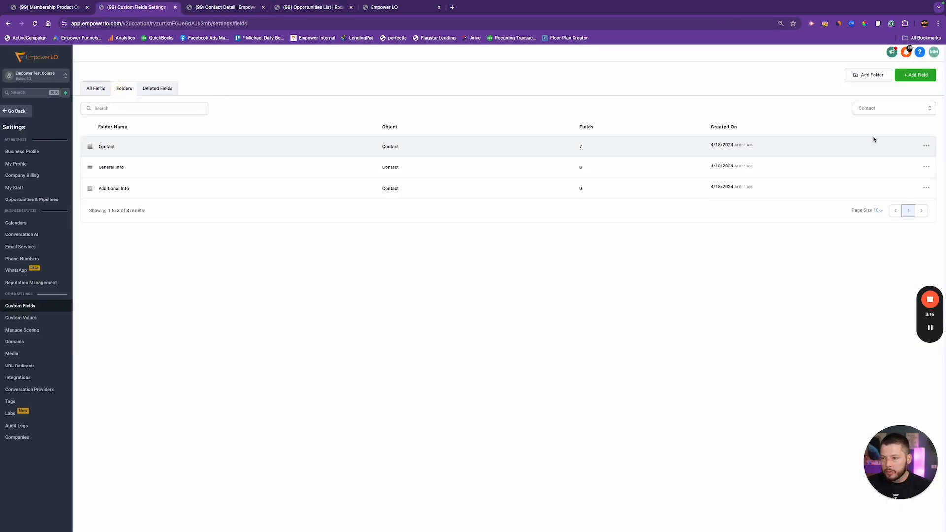
left_click(919, 110)
left_click(882, 133)
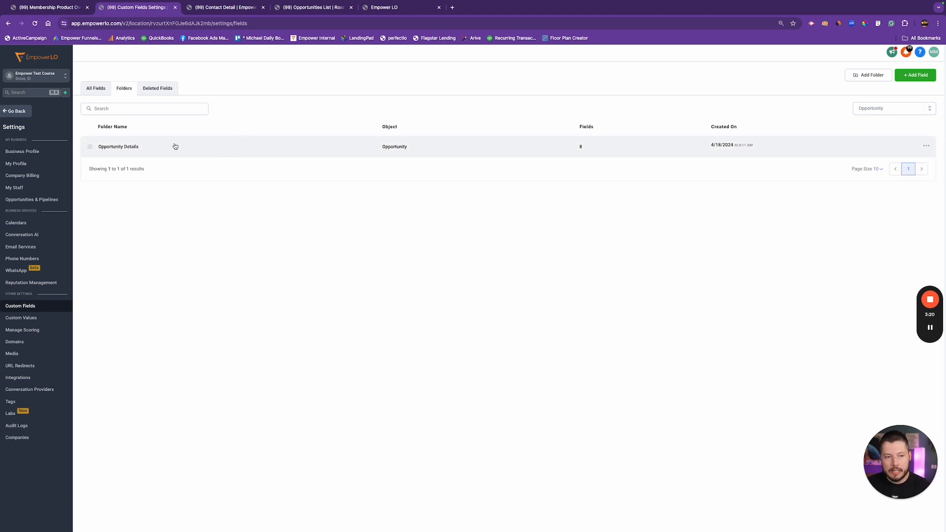
left_click(917, 114)
left_click(882, 123)
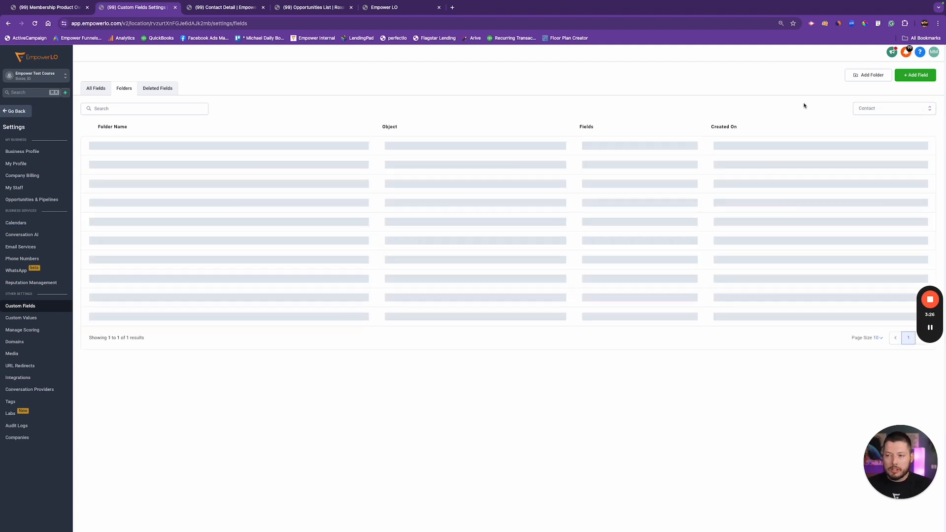
Step: Close the opportunity's edit dialog and open the contact record of that Approved w/ Conditions opportunity
left_click(290, 9)
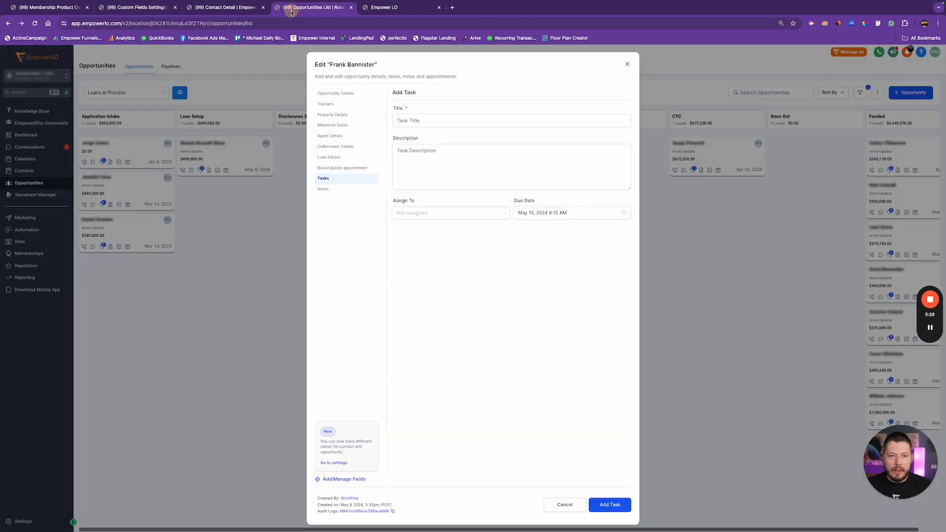
left_click(627, 64)
left_click(499, 143)
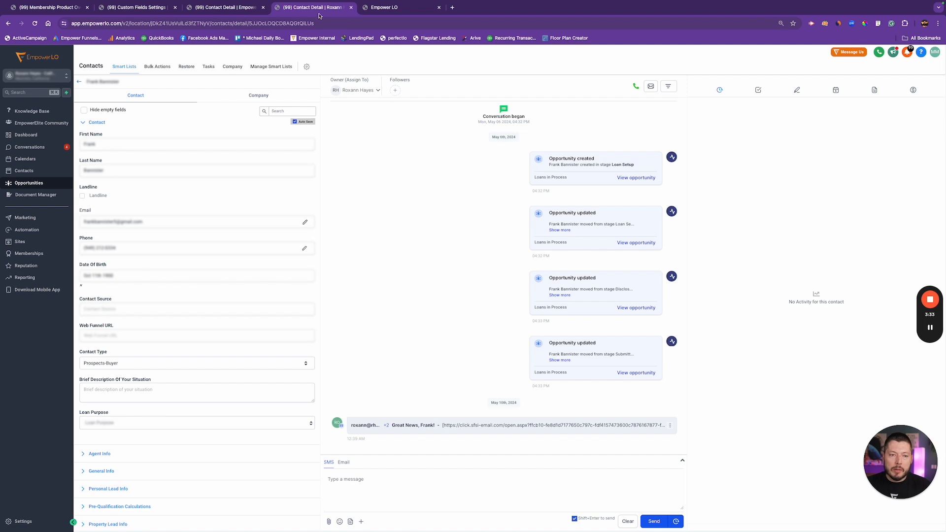
Step: Switch back to the Empower Test Course contact record and review its field folders down to the Actions section
left_click(140, 8)
left_click(225, 7)
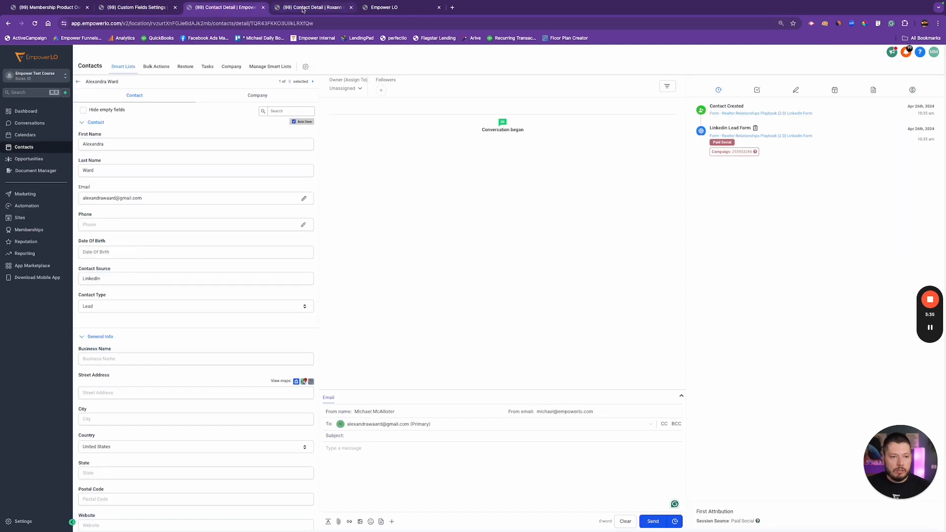
scroll(192, 385, "down", 8)
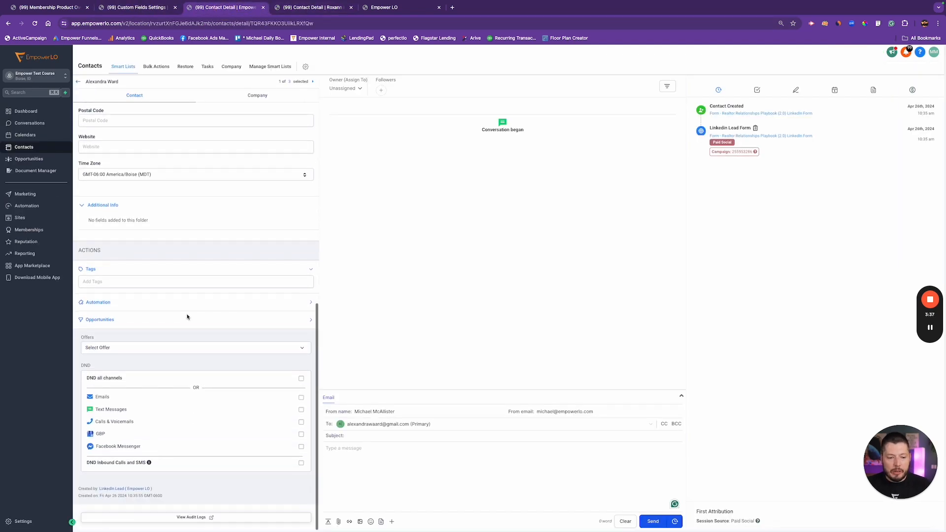
Step: Switch to the other account's contact record and examine the fields in its Agent Info, Property Lead Info and Personal Lead Info folders
left_click(279, 3)
scroll(198, 203, "down", 4)
scroll(197, 201, "down", 3)
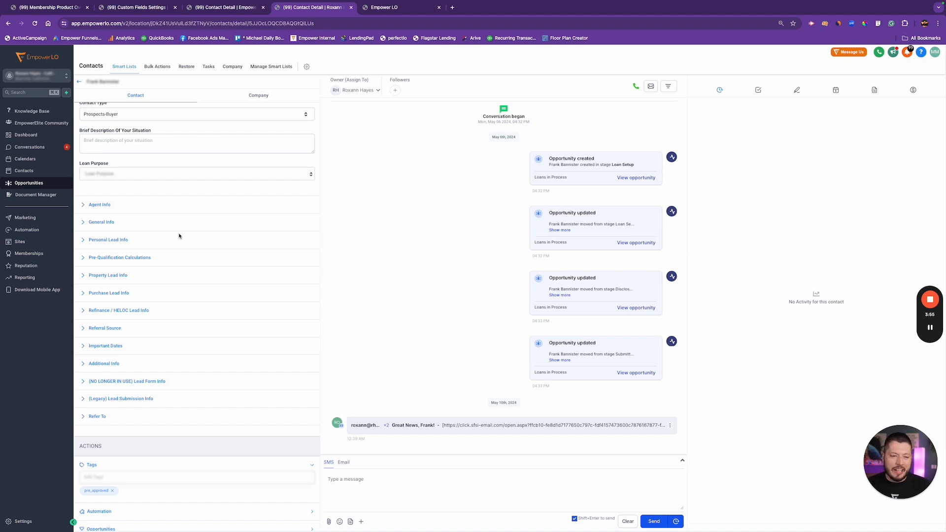
left_click(105, 205)
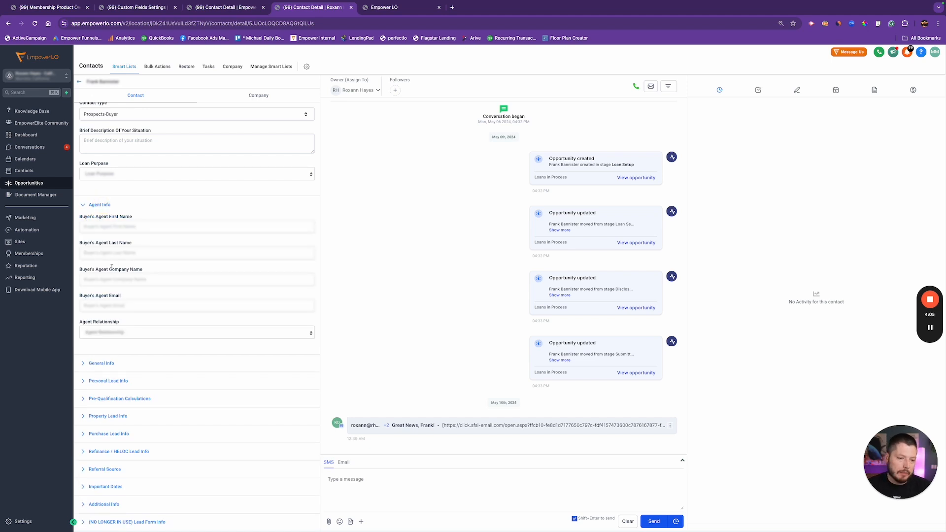
left_click(104, 206)
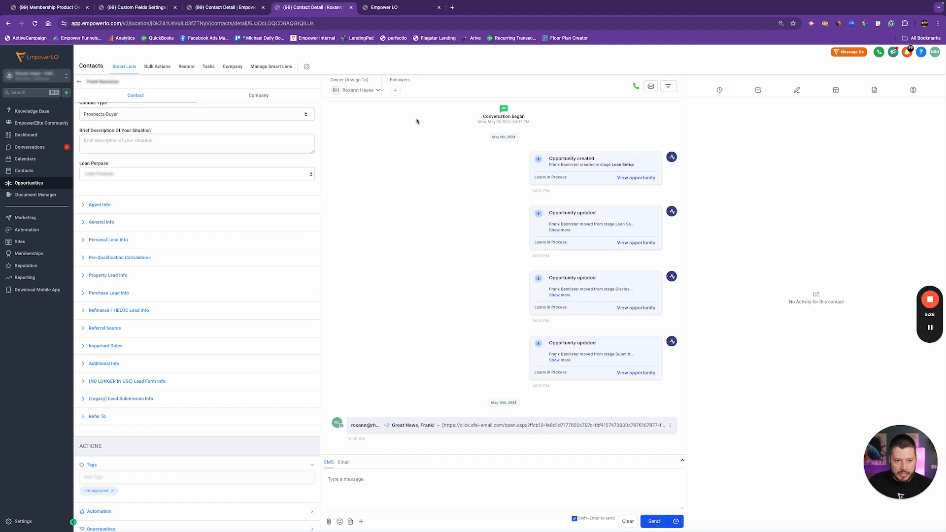
left_click(107, 275)
left_click(108, 276)
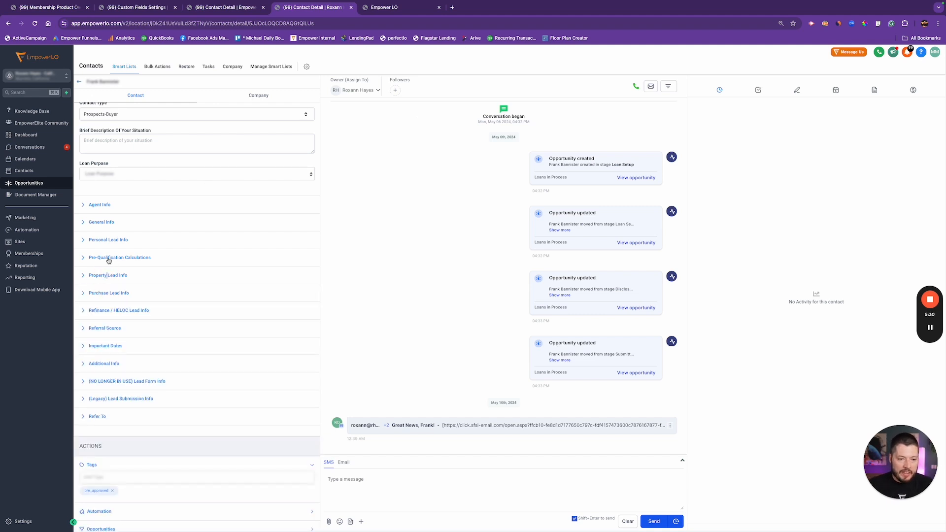
left_click(101, 240)
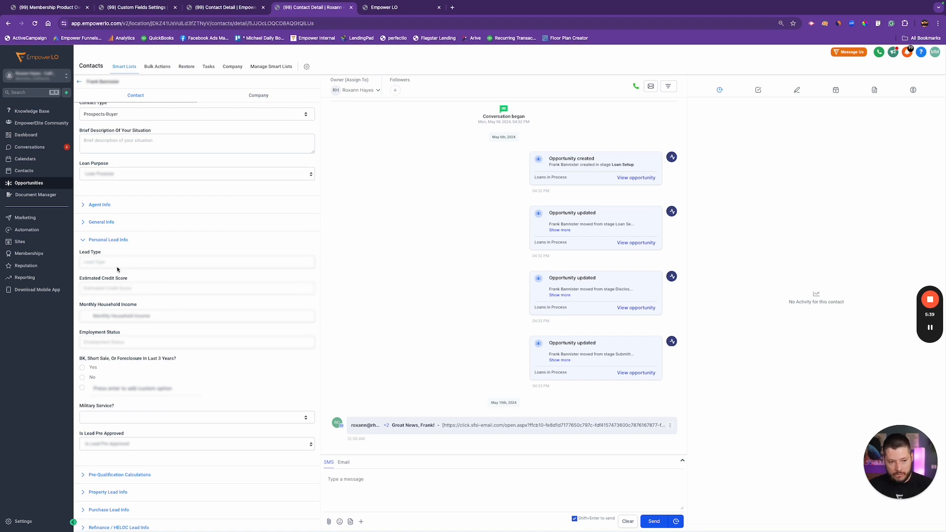
Step: Return to the Custom Fields settings and add a Contact folder named Lead Submission Info
left_click(130, 7)
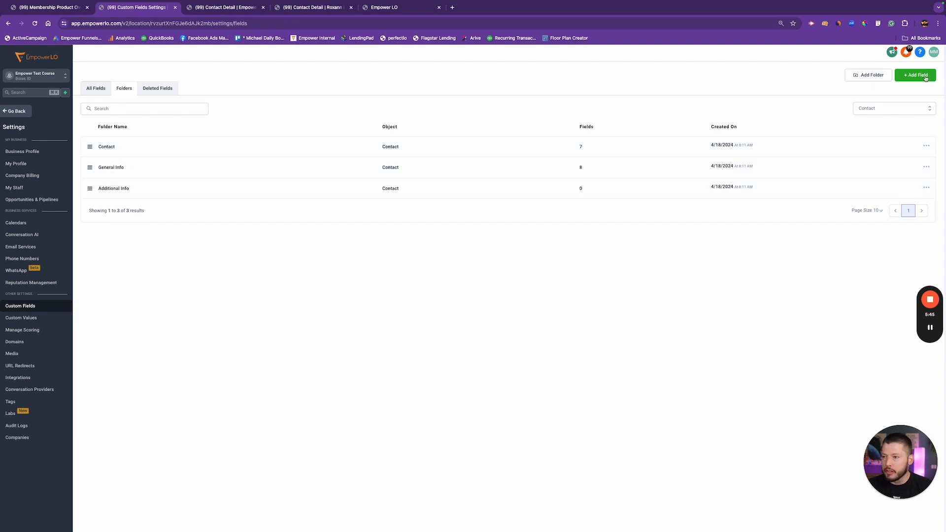
left_click(860, 77)
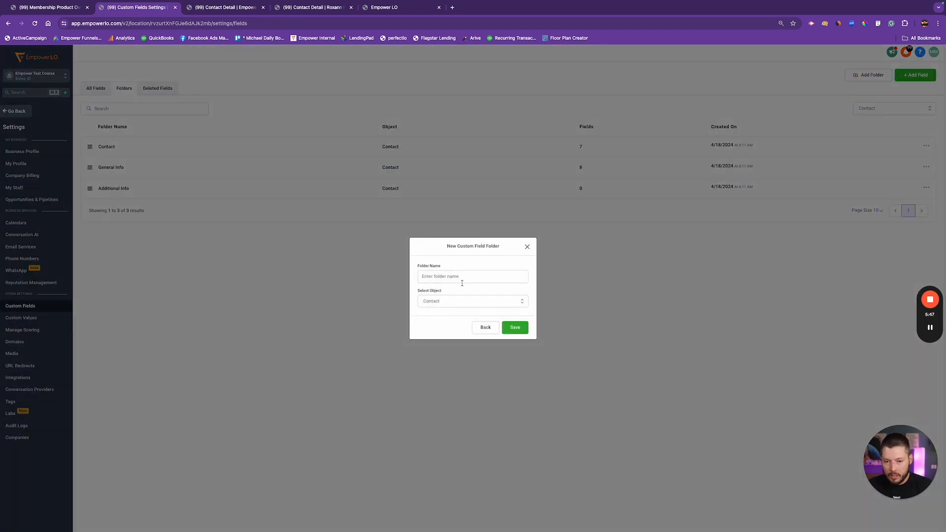
left_click(462, 279)
type("Lead Submission Info")
left_click(519, 328)
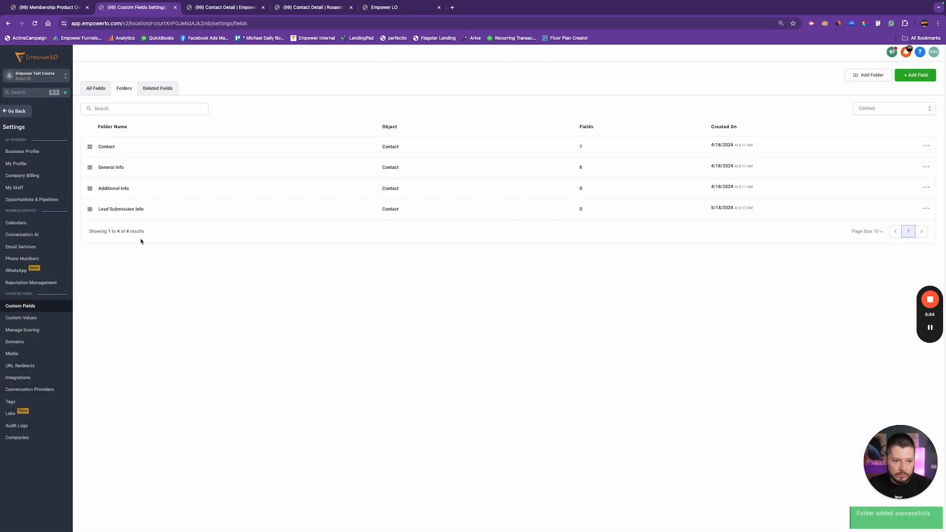
Step: Add a Number field named Self Estimated FICO to the Lead Submission Info folder for the Contact object
left_click(134, 209)
left_click(915, 75)
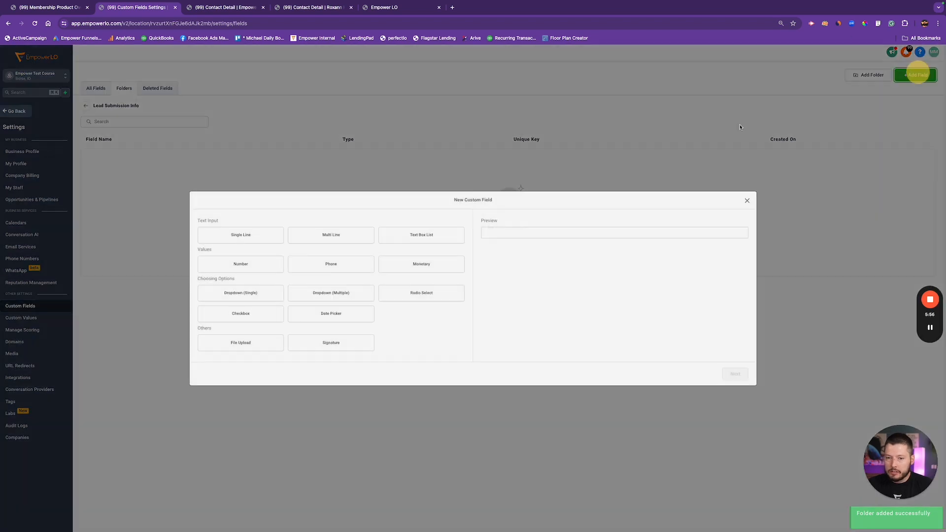
left_click(269, 261)
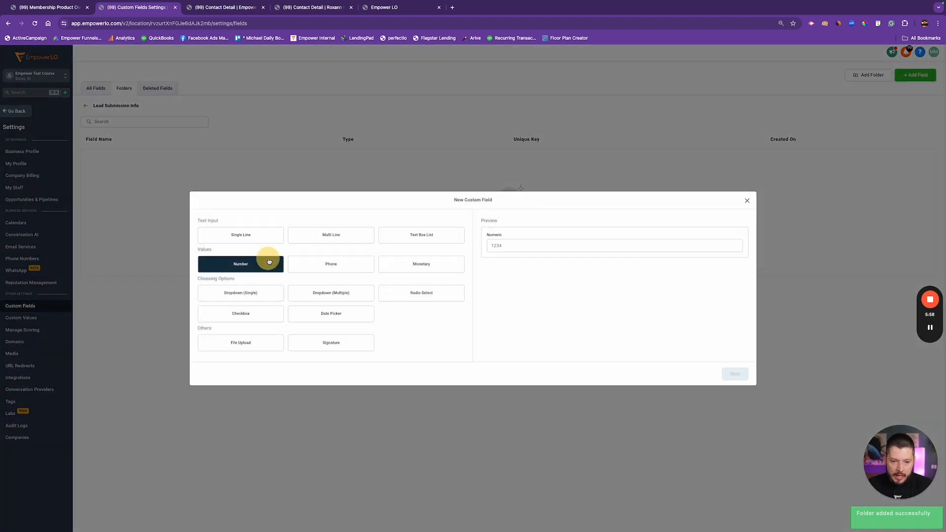
left_click(735, 373)
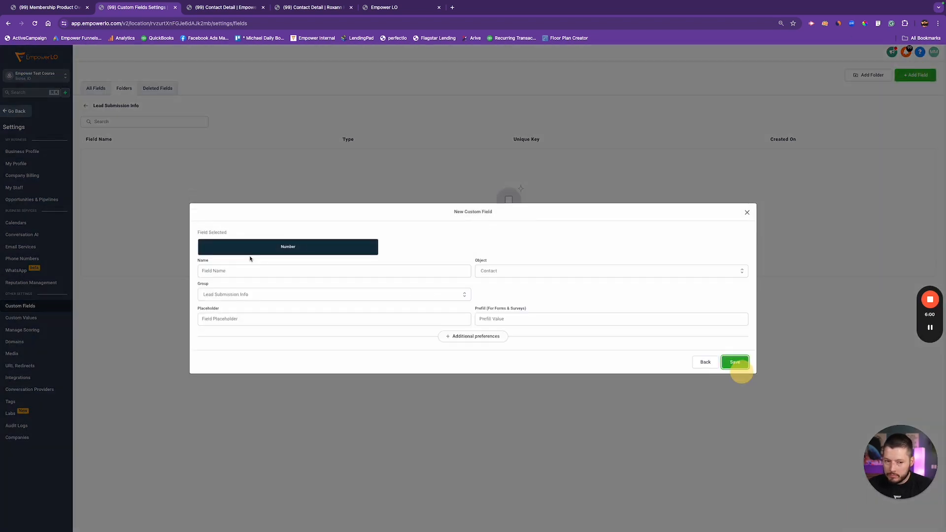
left_click(257, 270)
type("Estimated FICO")
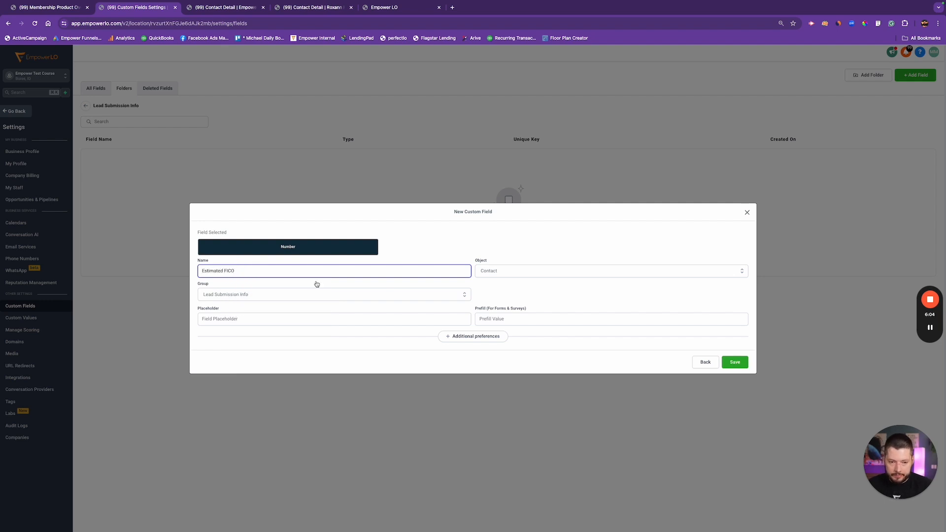
left_click(445, 250)
left_click(200, 270)
type("Self")
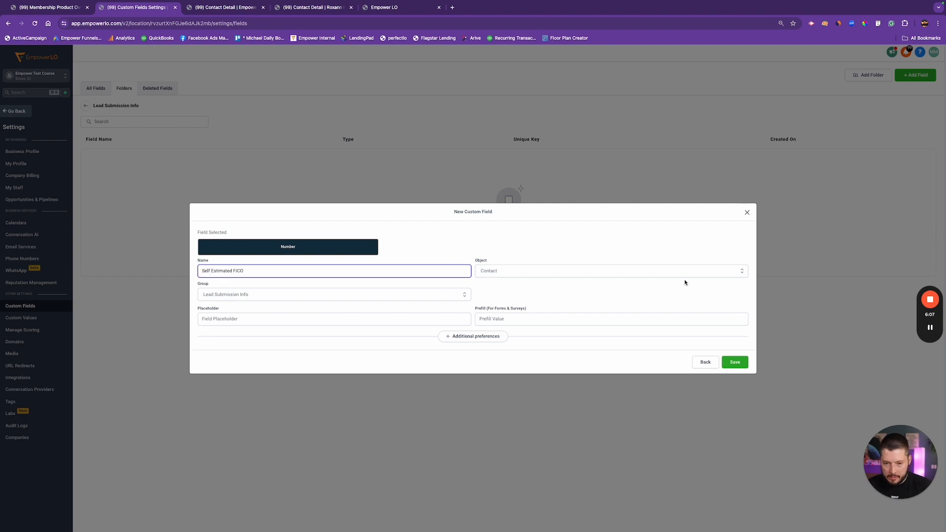
left_click(570, 253)
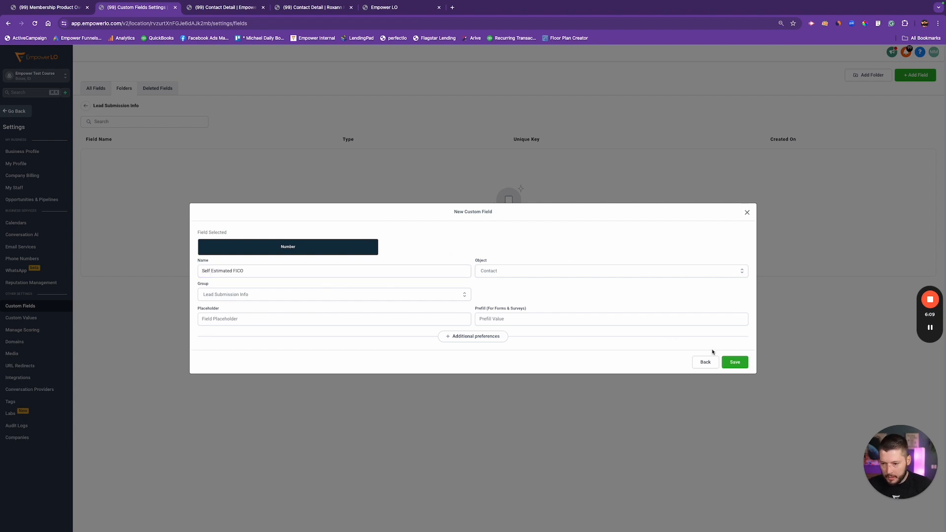
left_click(734, 362)
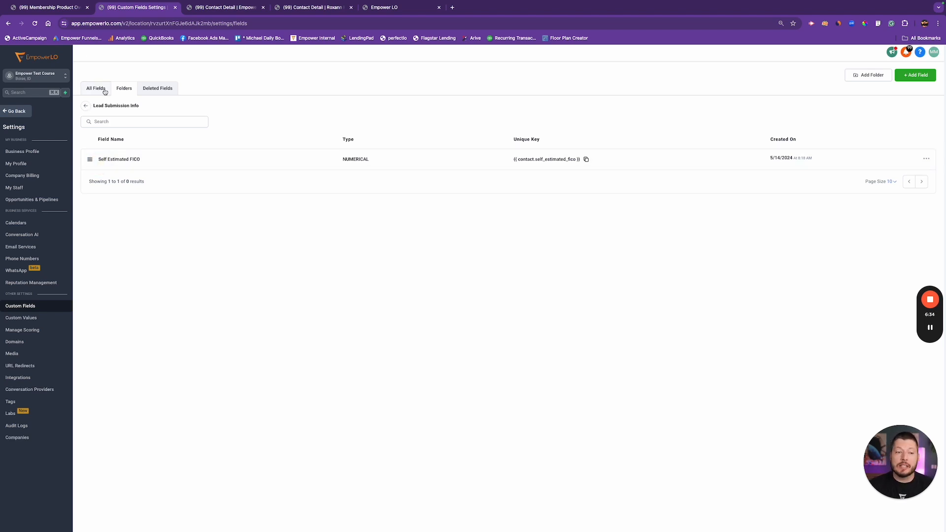
Step: Show the Opportunity object's folders and add an Opportunity folder named Application Details
left_click(85, 106)
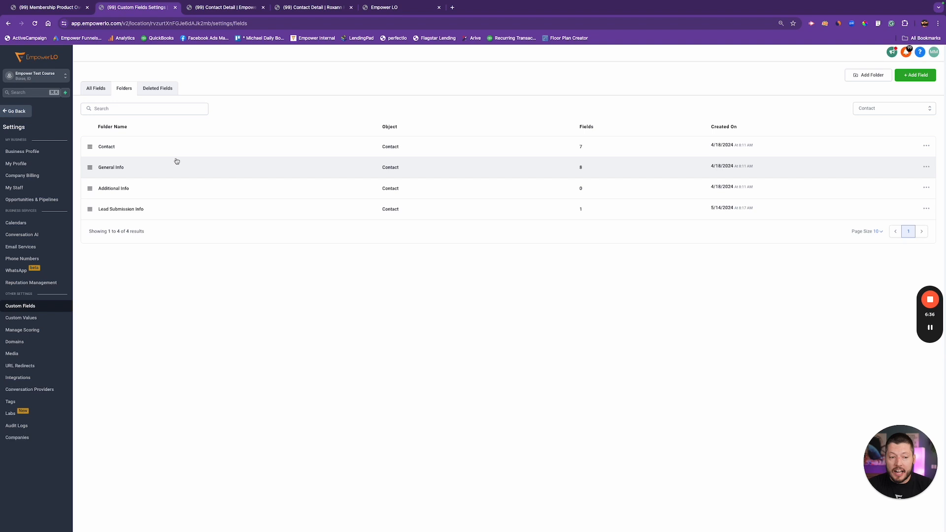
left_click(892, 108)
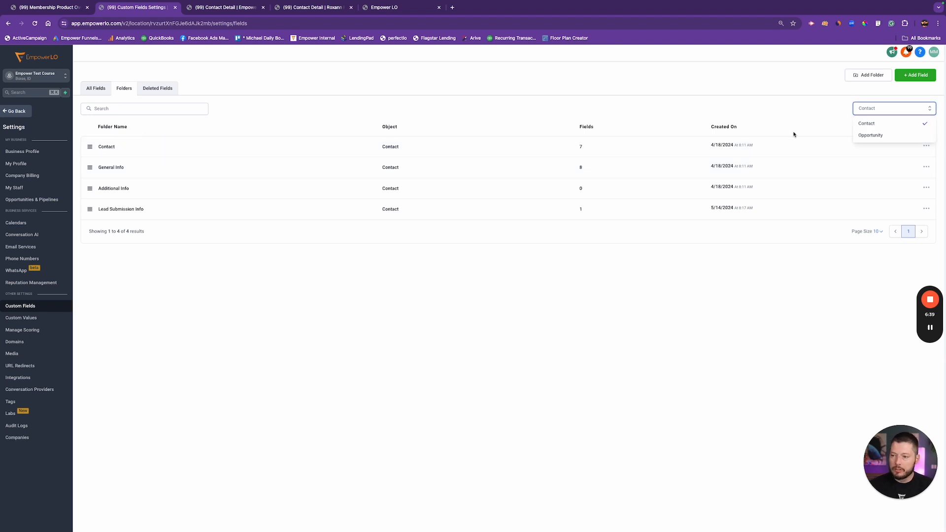
left_click(870, 135)
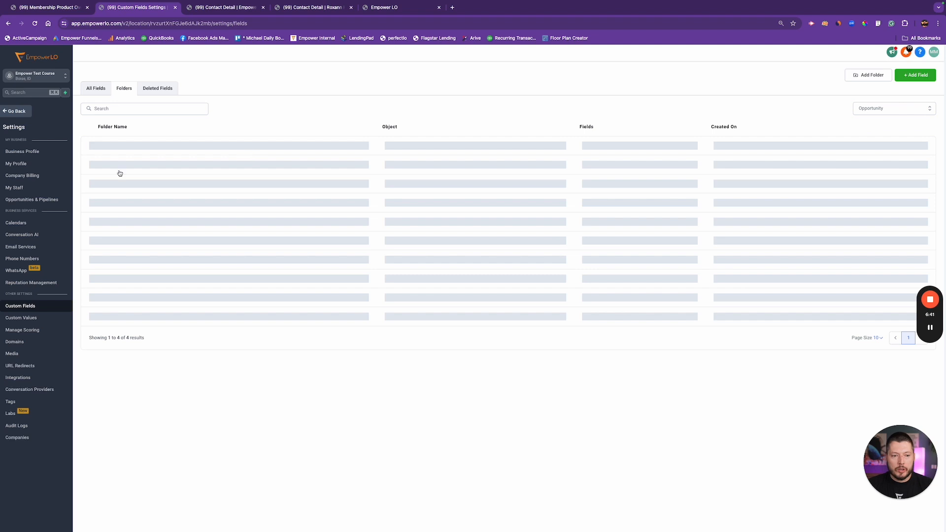
left_click(869, 76)
left_click(463, 273)
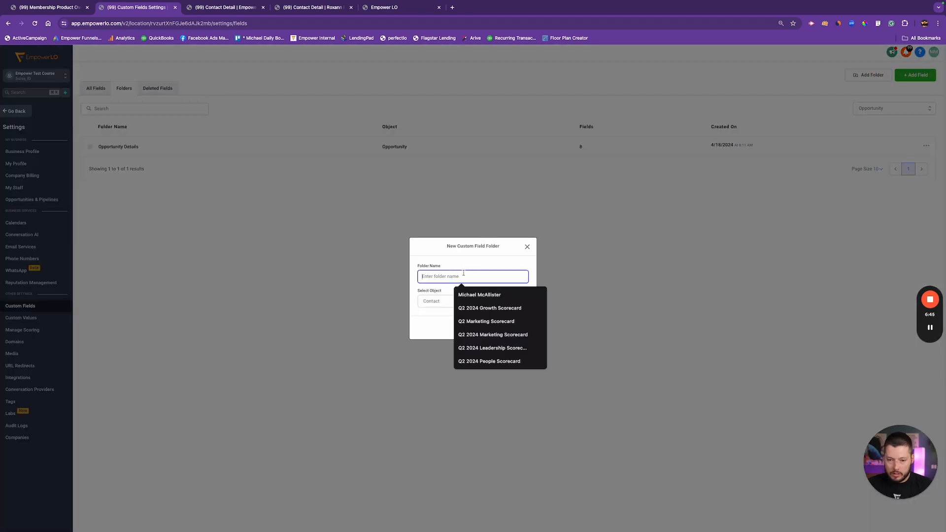
type("Ap")
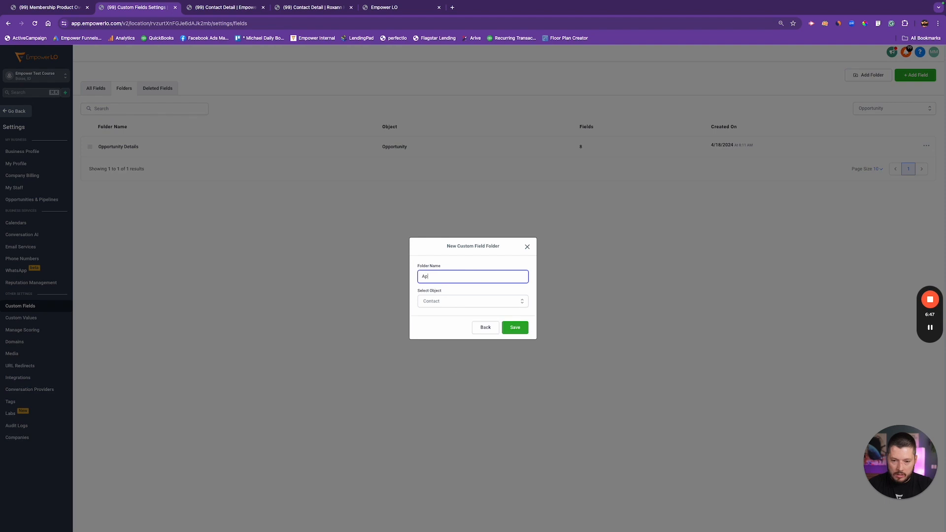
type("plication Details")
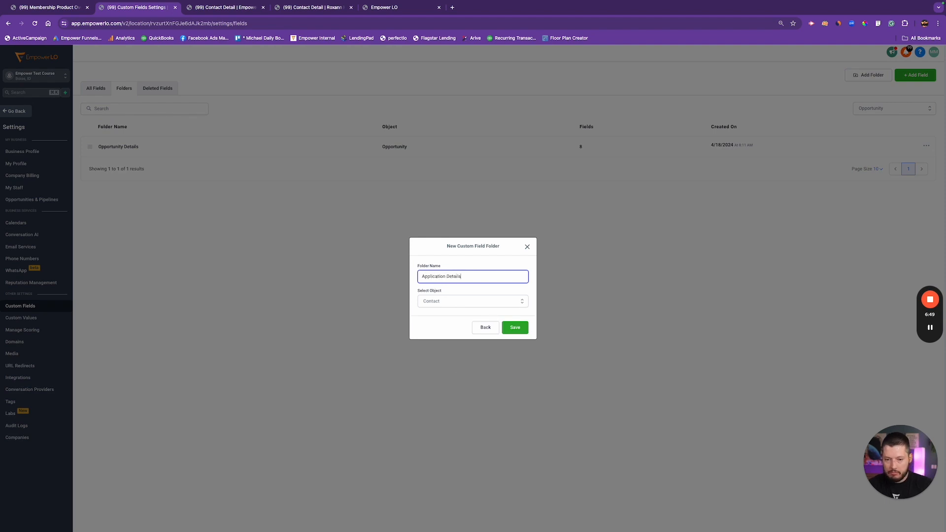
left_click(494, 299)
left_click(433, 327)
left_click(507, 325)
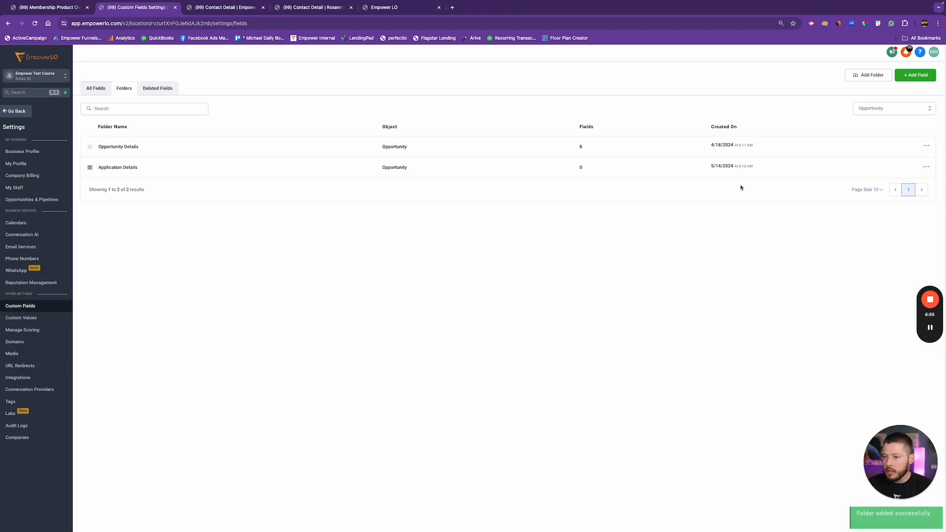
Step: Add a Number field named FICO Score to the Application Details folder for the Opportunity object
left_click(115, 167)
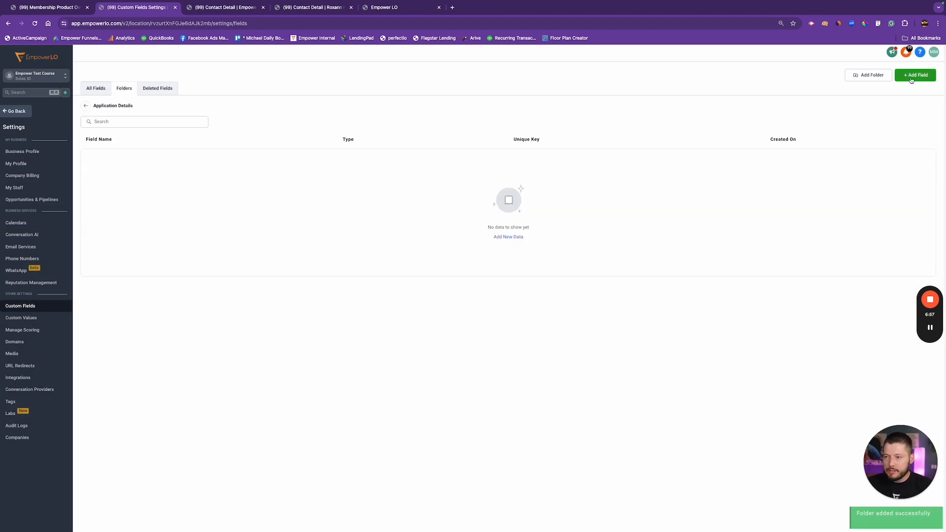
left_click(908, 79)
left_click(240, 264)
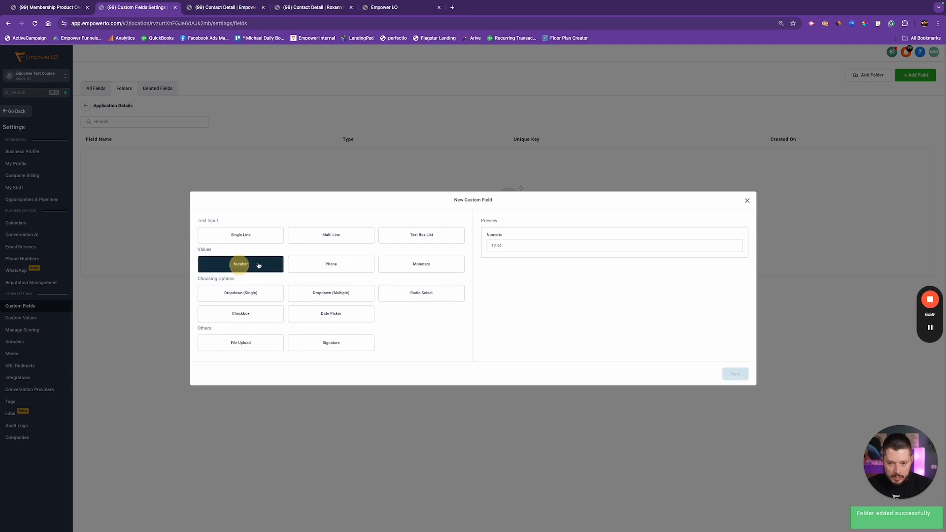
left_click(734, 374)
left_click(229, 271)
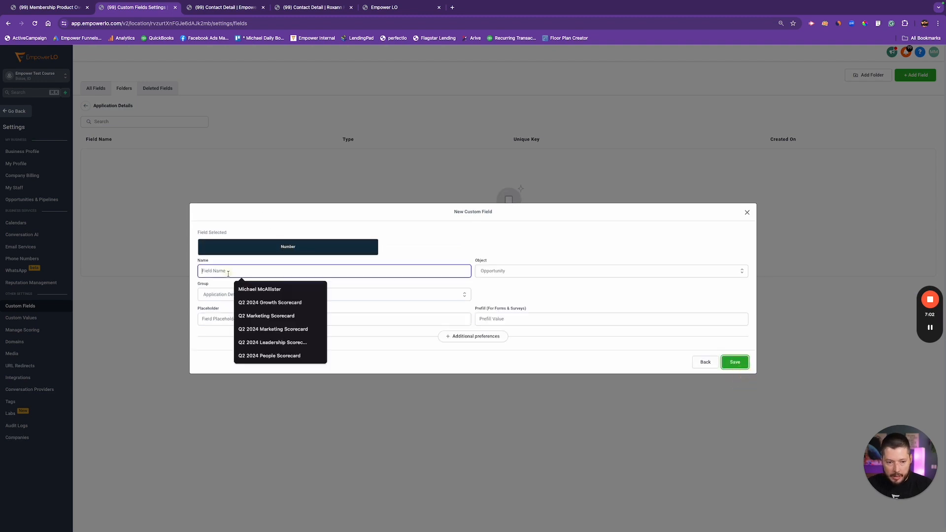
type("FICO Score")
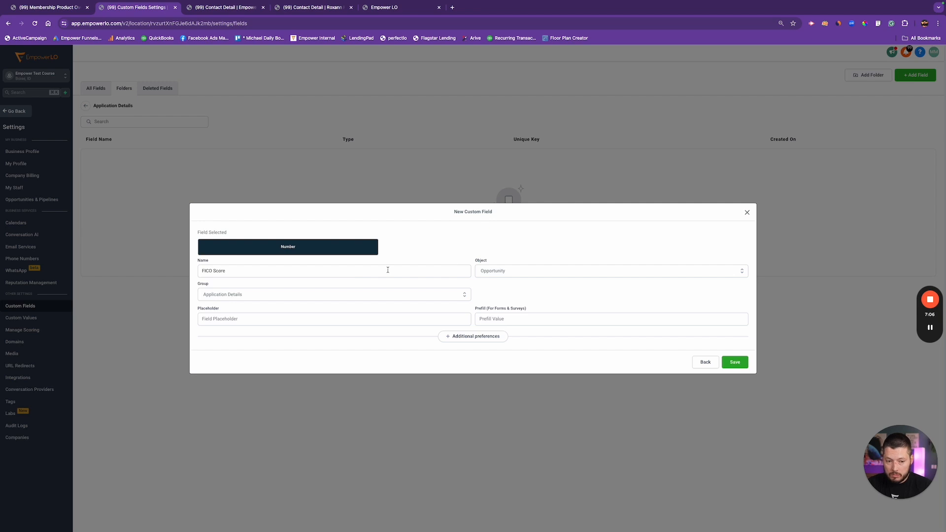
left_click(737, 365)
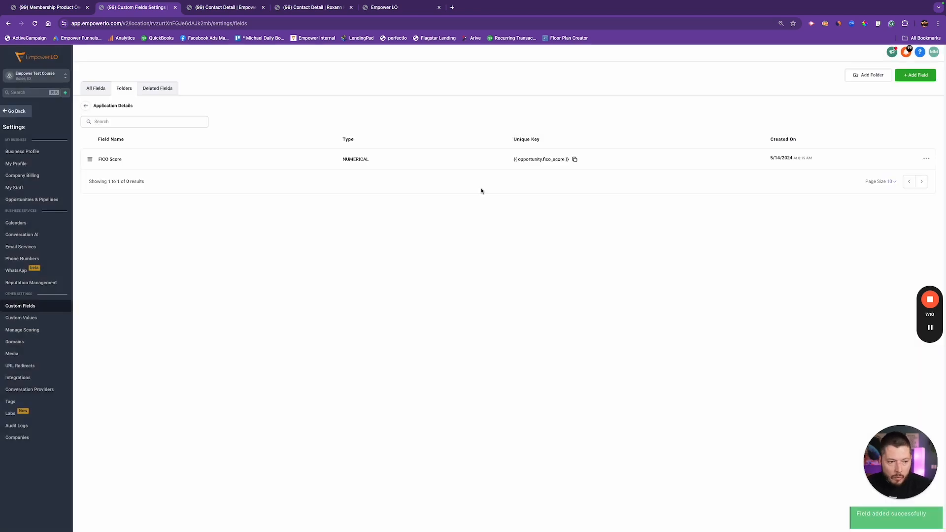
Step: Leave the settings for the contact record and set Self Estimated FICO to 720 in its Lead Submission Info folder
left_click(20, 112)
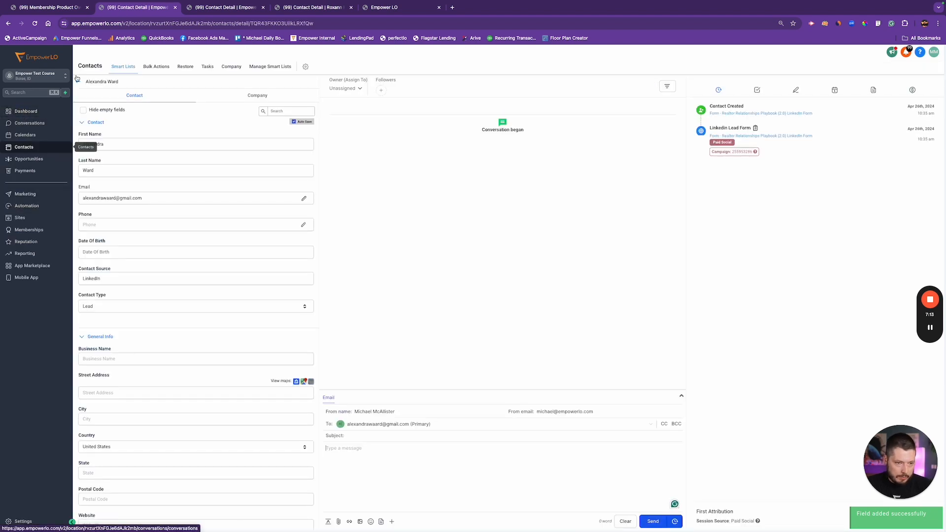
scroll(148, 349, "down", 8)
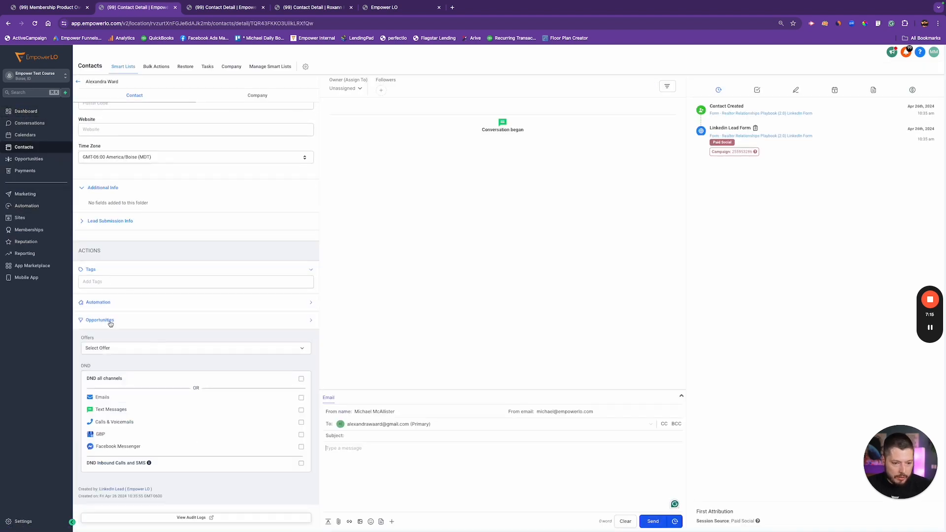
left_click(110, 323)
scroll(139, 277, "up", 2)
scroll(139, 276, "up", 4)
scroll(123, 340, "down", 3)
left_click(120, 341)
left_click(115, 363)
type("720")
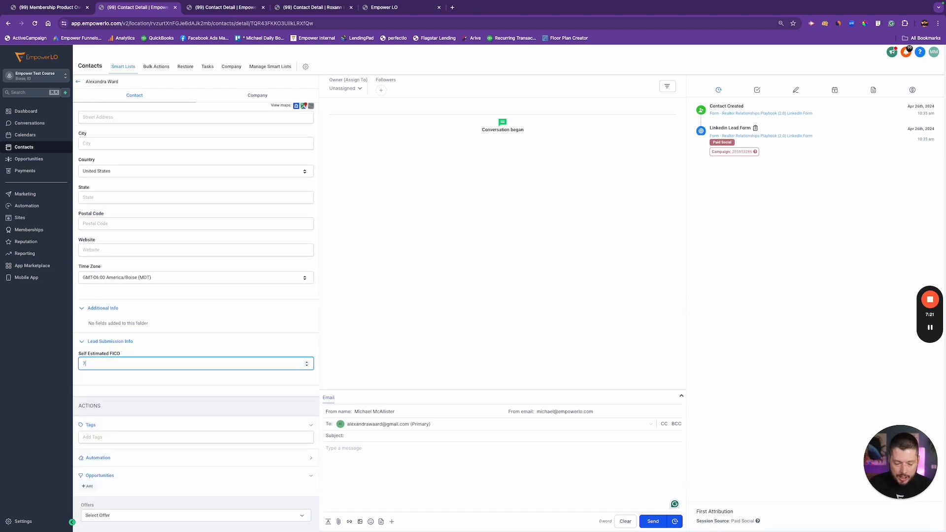
left_click(160, 351)
Step: Start a new opportunity from the contact record with pipeline Pre-Contract (Leads) and stage Application Received/Awaiting Docs
scroll(205, 338, "down", 5)
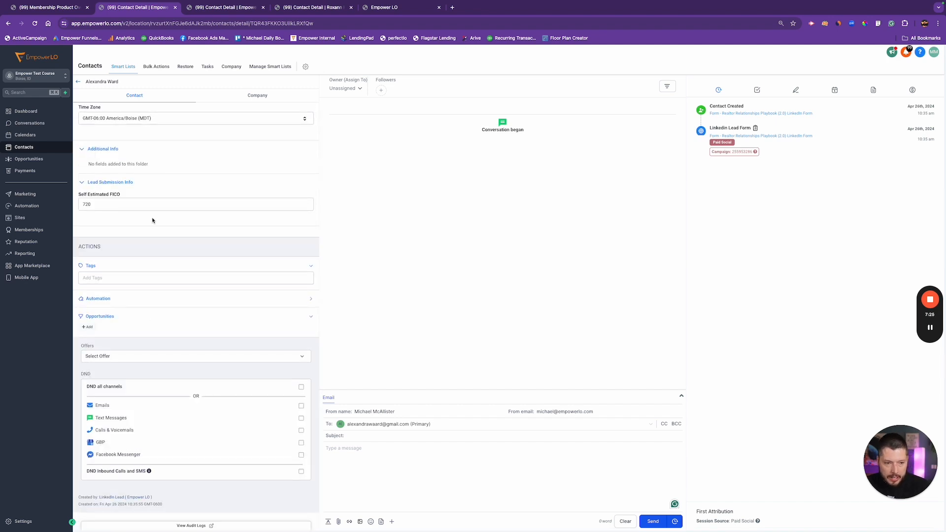
left_click(87, 326)
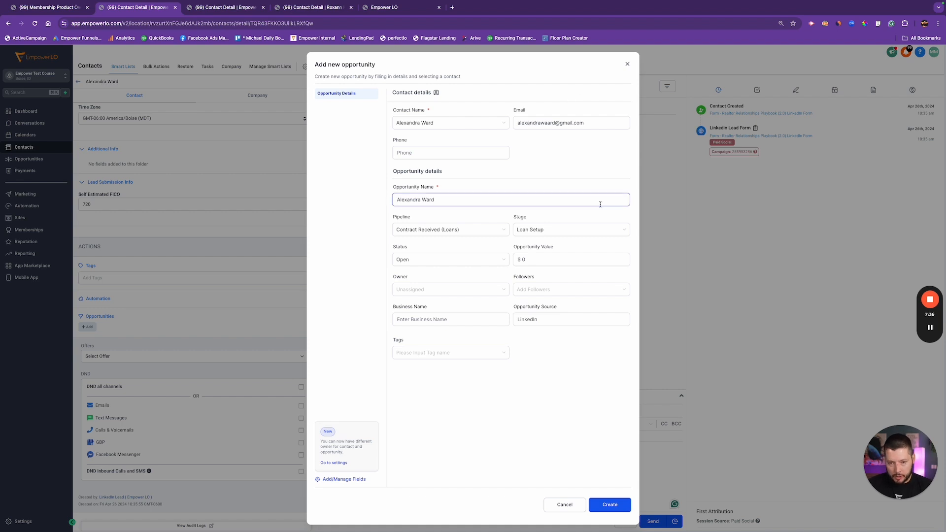
left_click(498, 235)
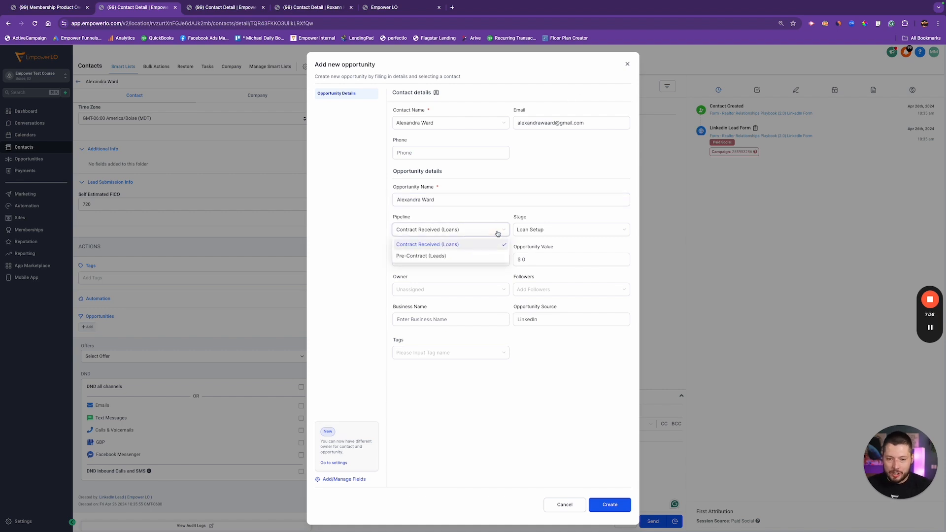
left_click(446, 257)
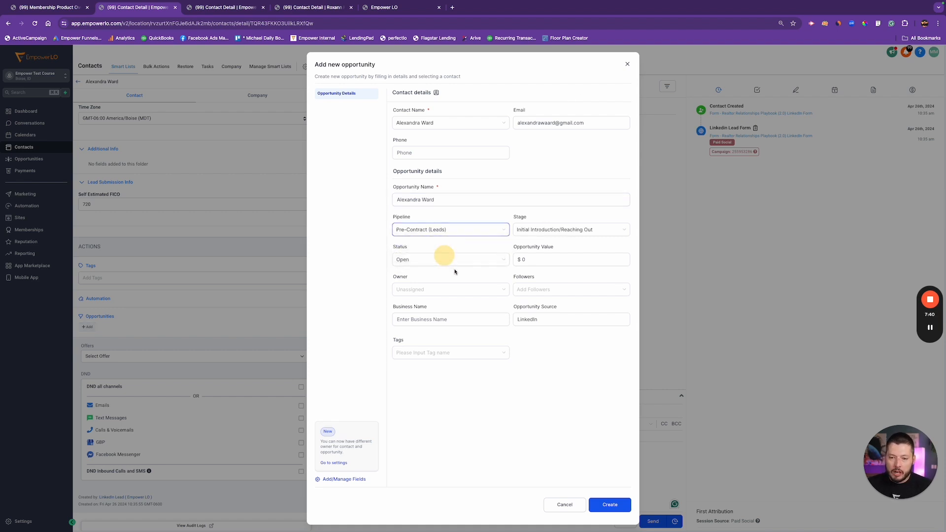
left_click(586, 230)
scroll(591, 259, "down", 1)
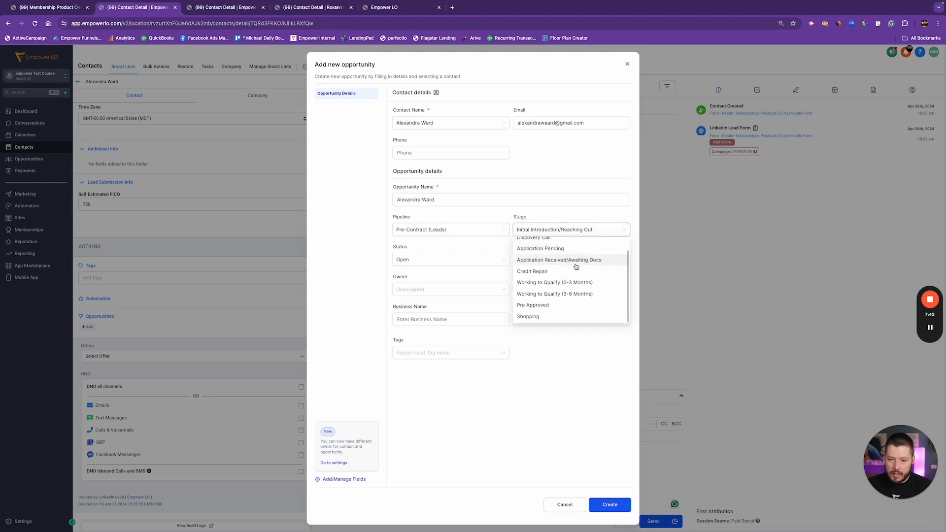
scroll(545, 272, "up", 1)
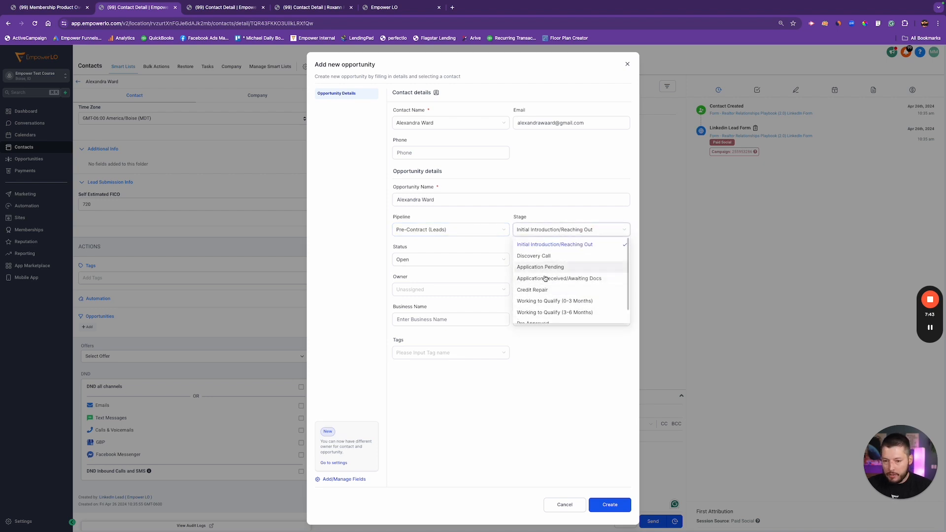
left_click(546, 278)
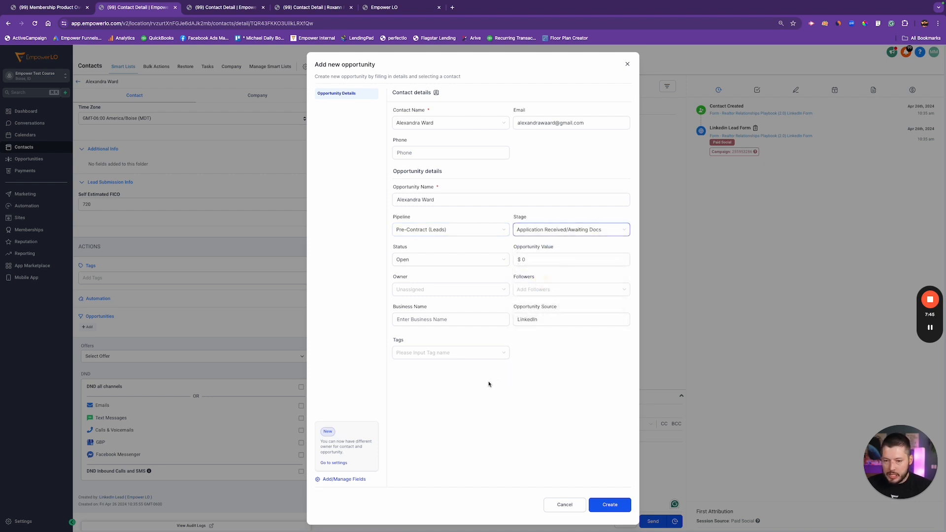
Step: Set the opportunity value to $350000, assign the account user as owner, and create the opportunity
left_click(527, 259)
key("BackSpace")
type("350000")
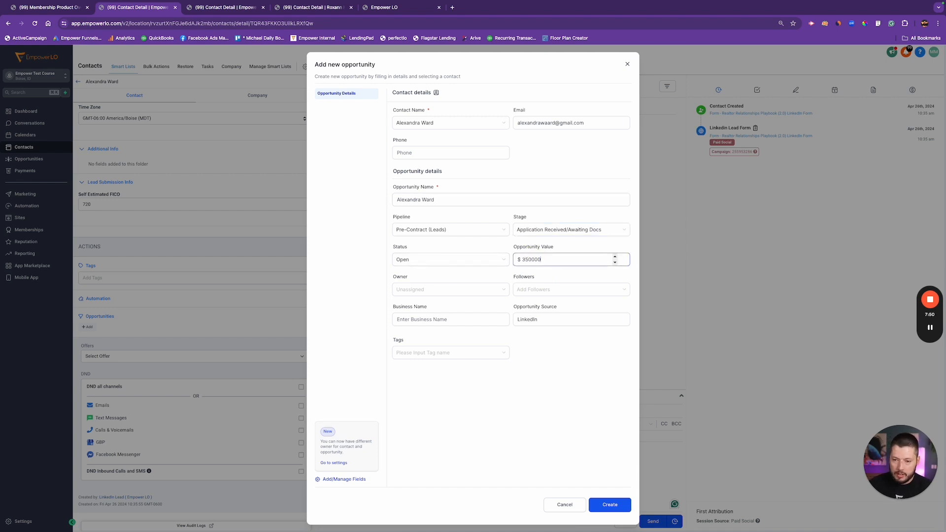
scroll(527, 259, "up", 10)
left_click(498, 247)
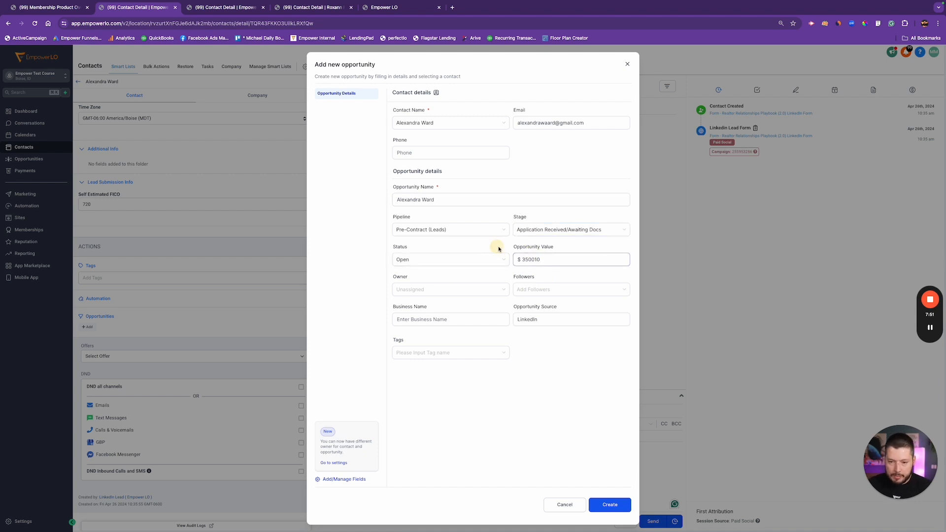
left_click(560, 264)
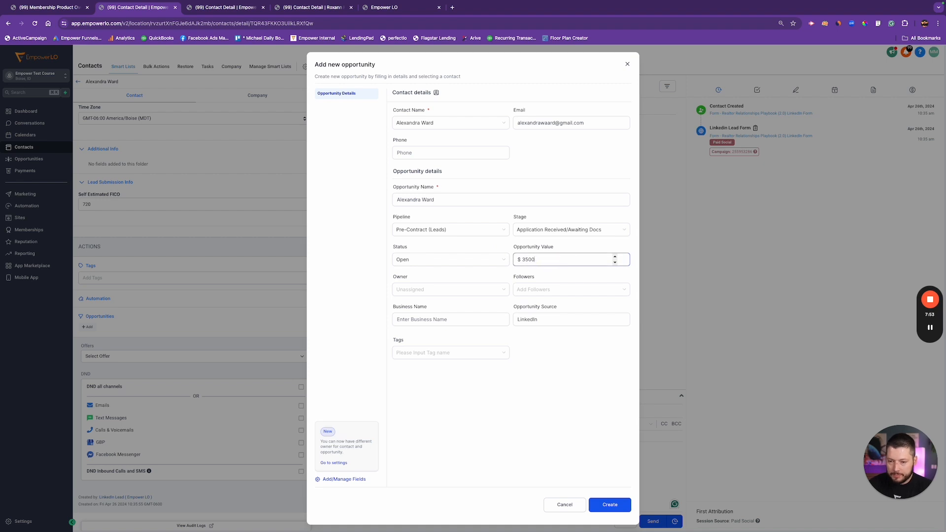
left_click(485, 288)
left_click(424, 302)
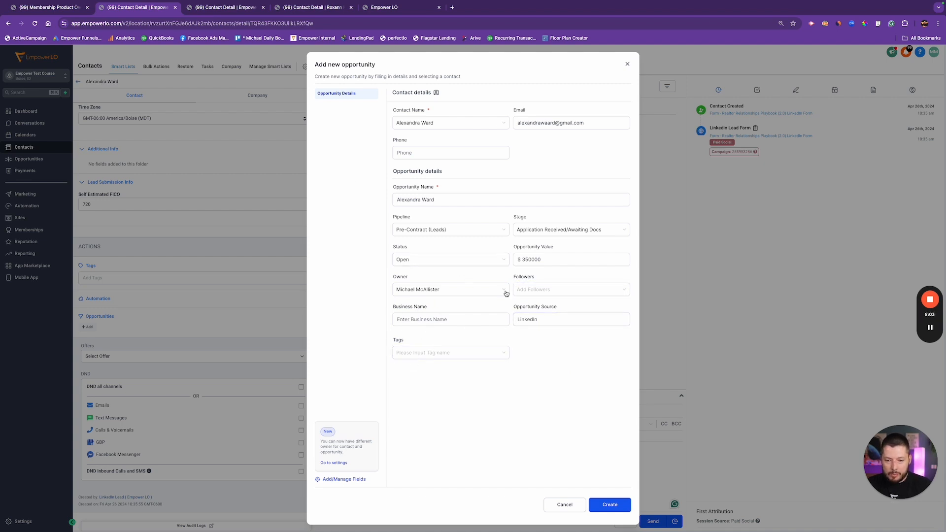
left_click(605, 503)
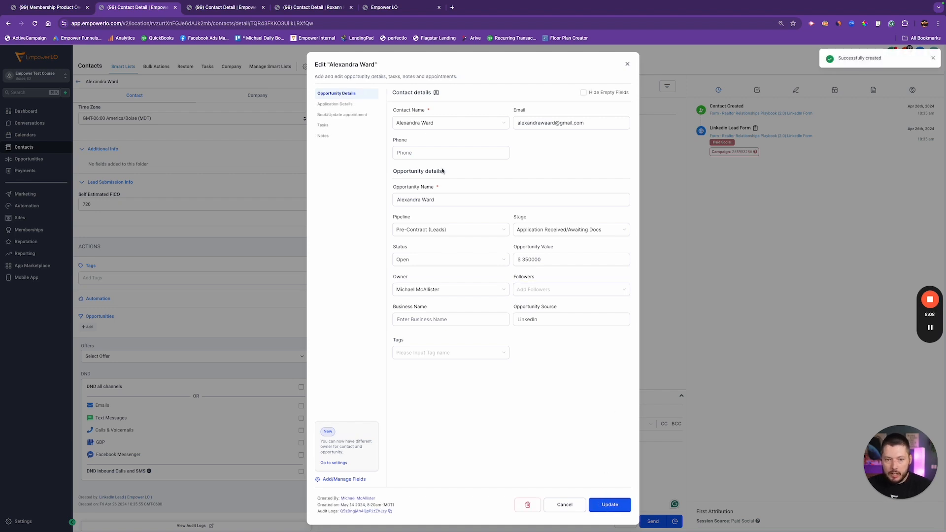
Step: Set FICO Score to 747 in the opportunity's Application Details folder, save the update, and close the opportunity
left_click(328, 104)
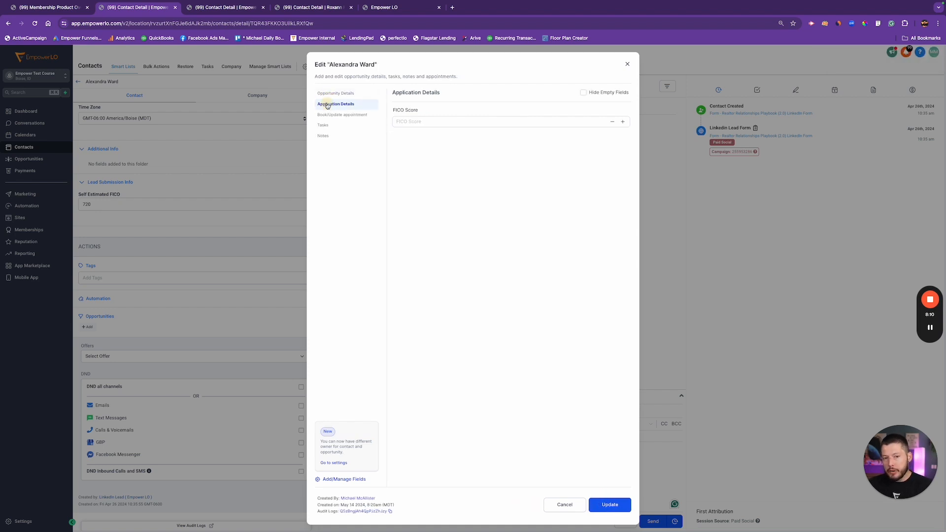
left_click(417, 120)
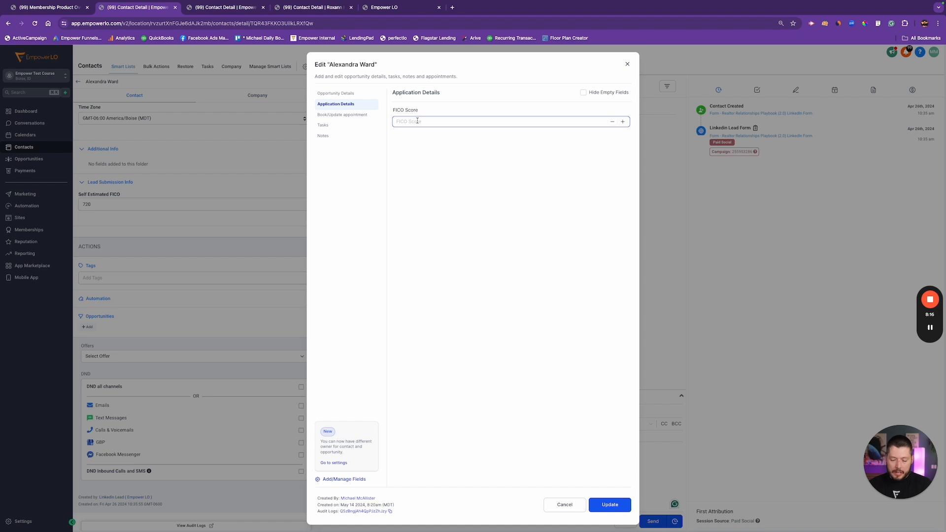
type("747")
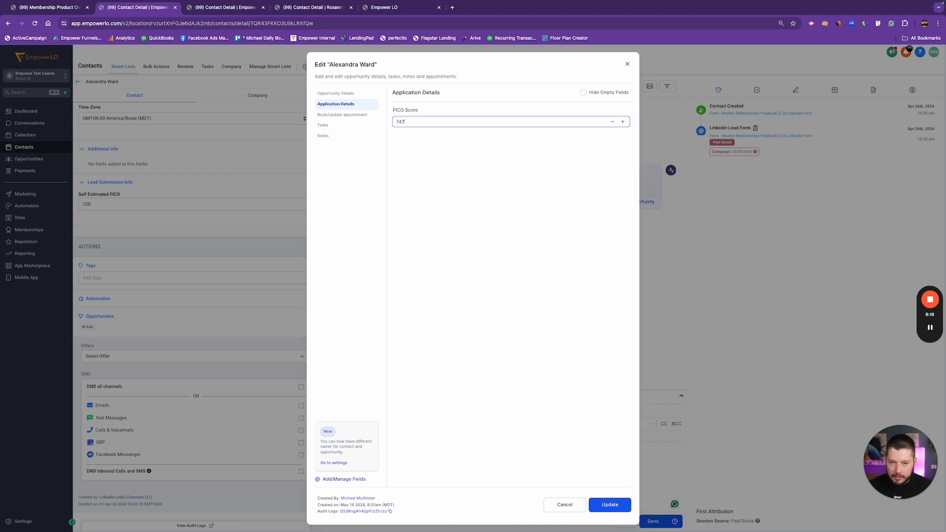
left_click(464, 177)
left_click(605, 503)
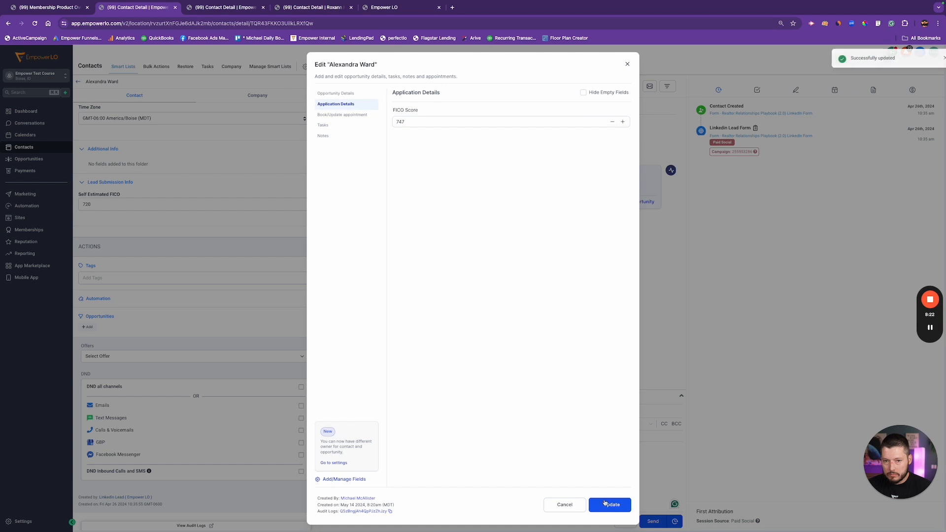
left_click(627, 64)
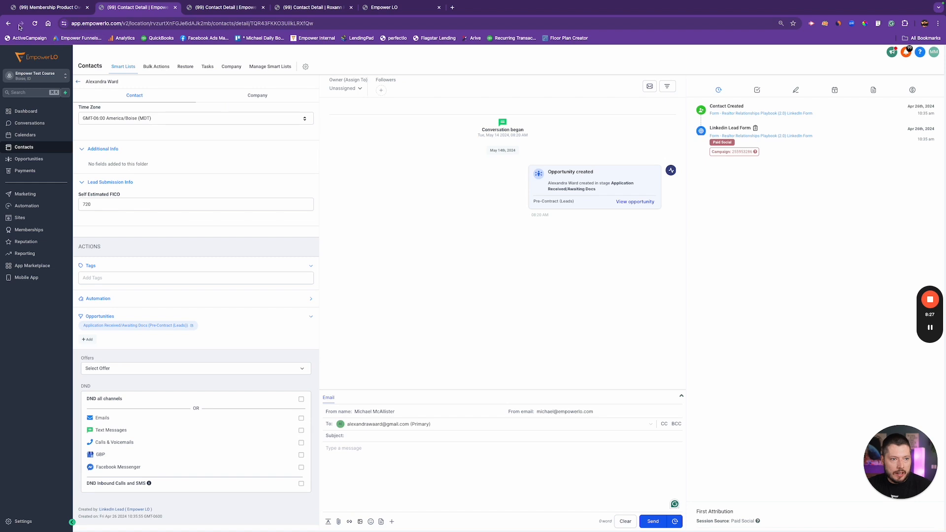
Step: Show the Pre-Contract (Leads) pipeline on the opportunities board and view the contact's opportunity details
left_click(34, 23)
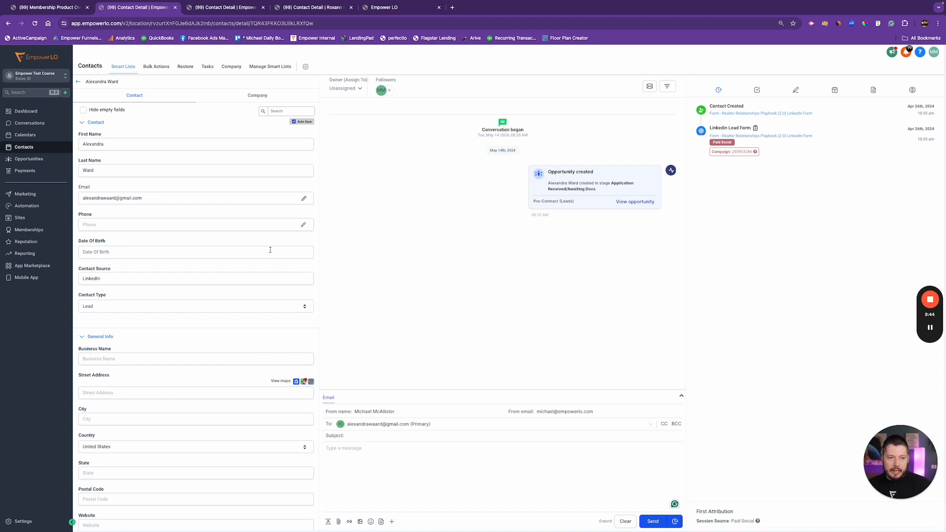
left_click(14, 160)
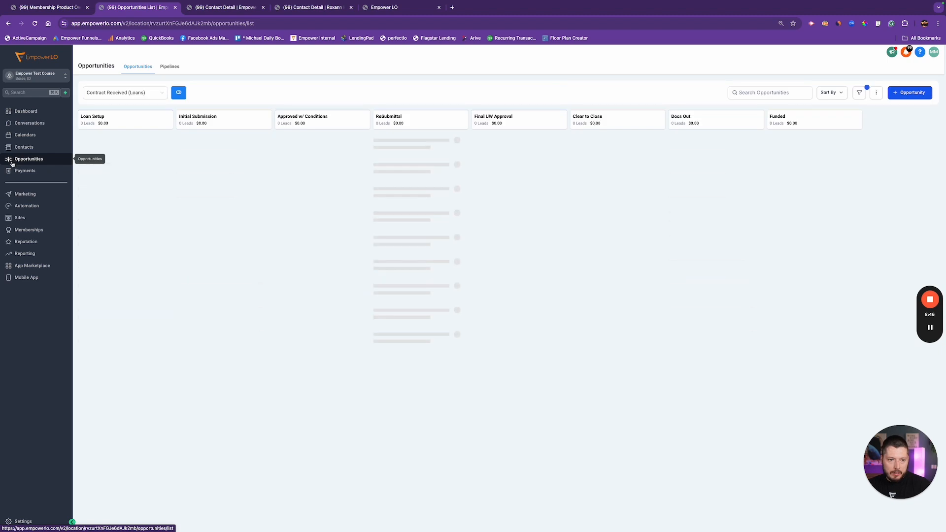
left_click(96, 96)
left_click(110, 118)
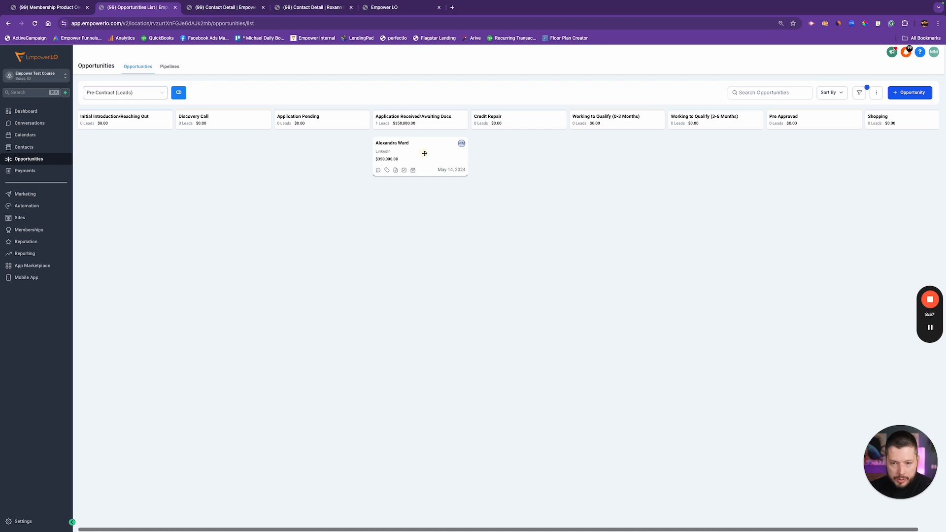
left_click(423, 153)
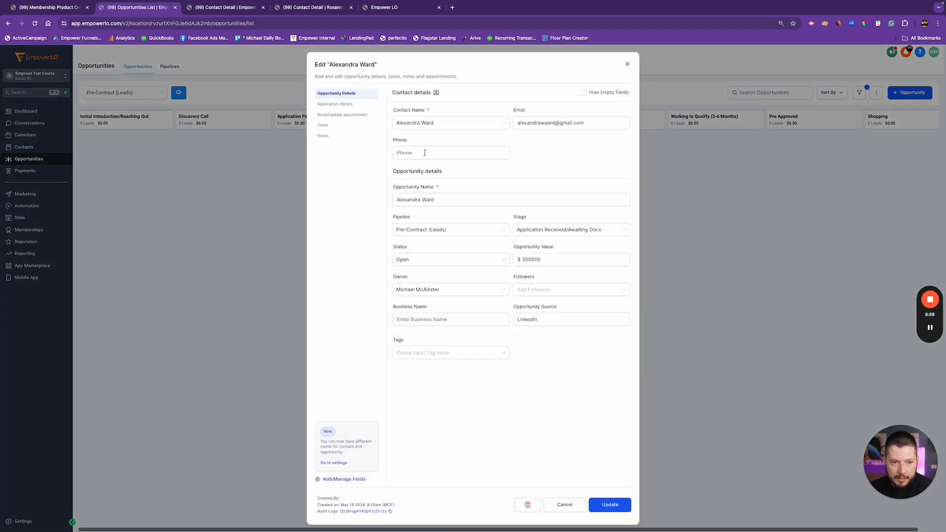
left_click(627, 65)
Step: Mark the opportunity in Application Received/Awaiting Docs as Abandoned and reload the board
left_click_drag(421, 157, 519, 515)
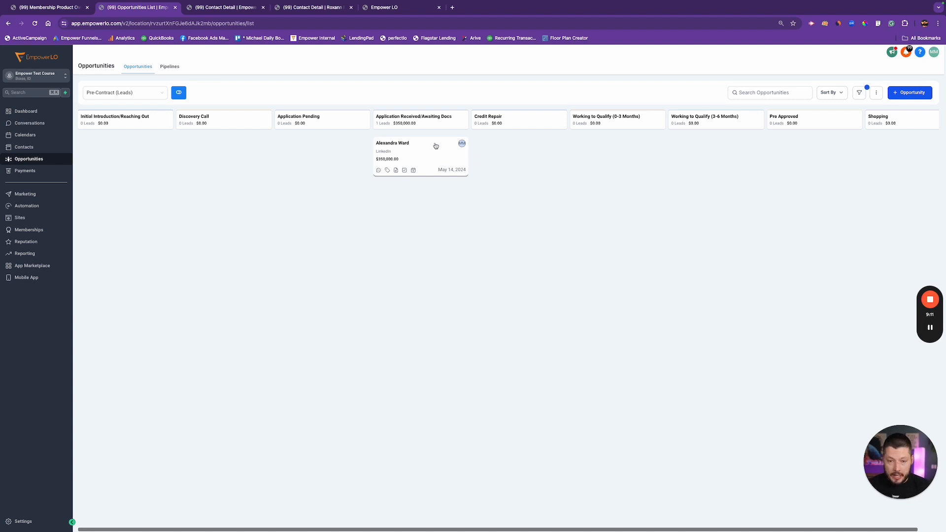
left_click_drag(543, 203, 527, 204)
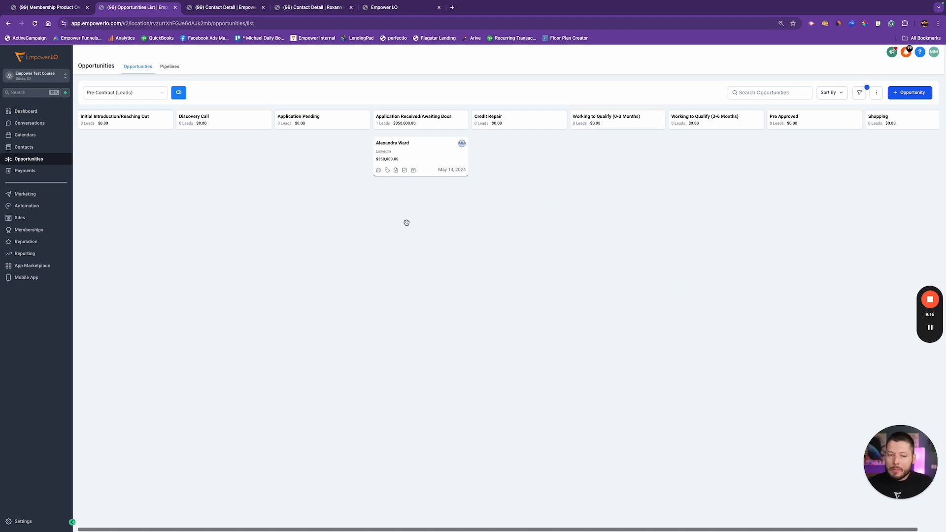
left_click(34, 23)
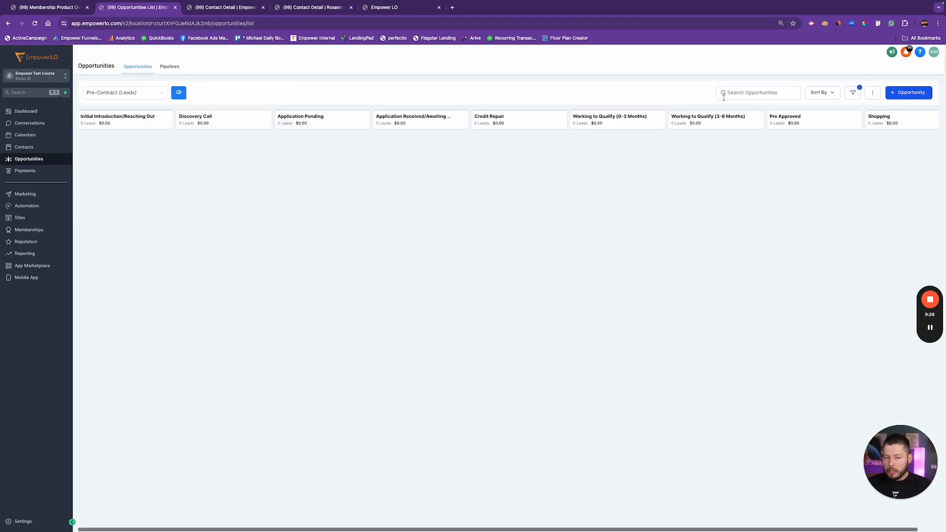
Step: Remove the Status is Open filter from the opportunities board and close the filters
left_click(853, 93)
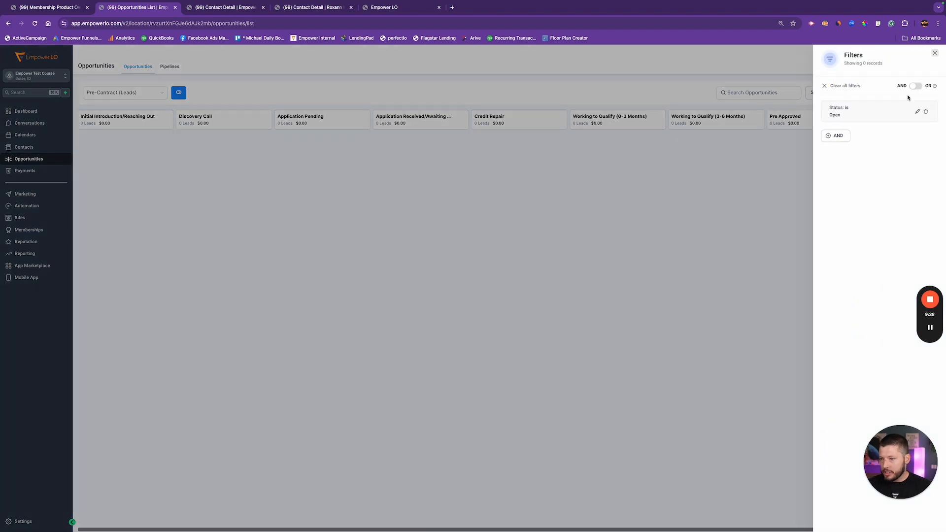
left_click(921, 112)
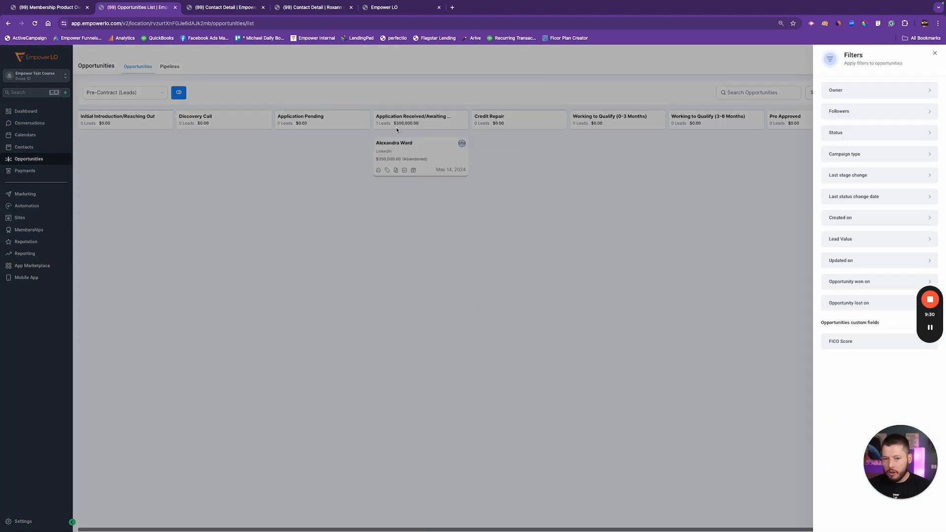
left_click(427, 145)
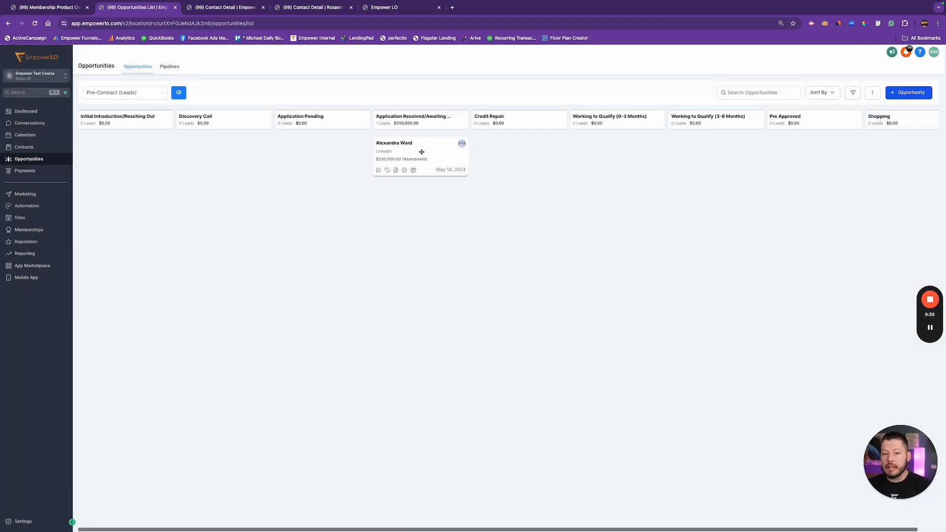
Step: Append "- January 2024" to the abandoned opportunity's name, save it, and reload the board
left_click(411, 144)
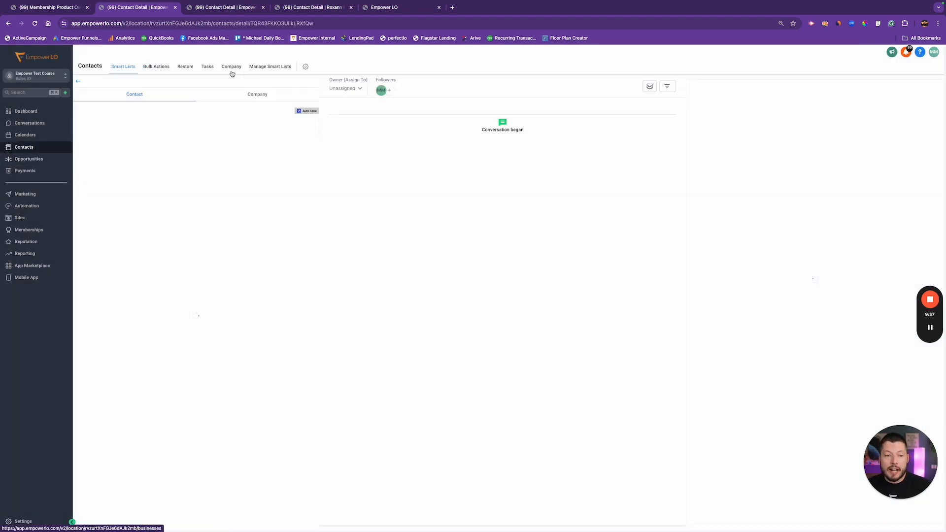
left_click(80, 84)
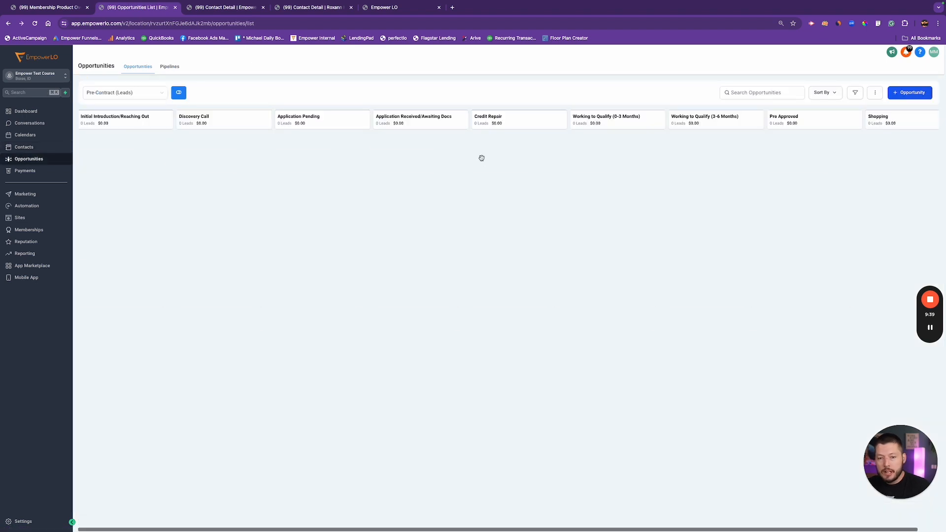
left_click(443, 153)
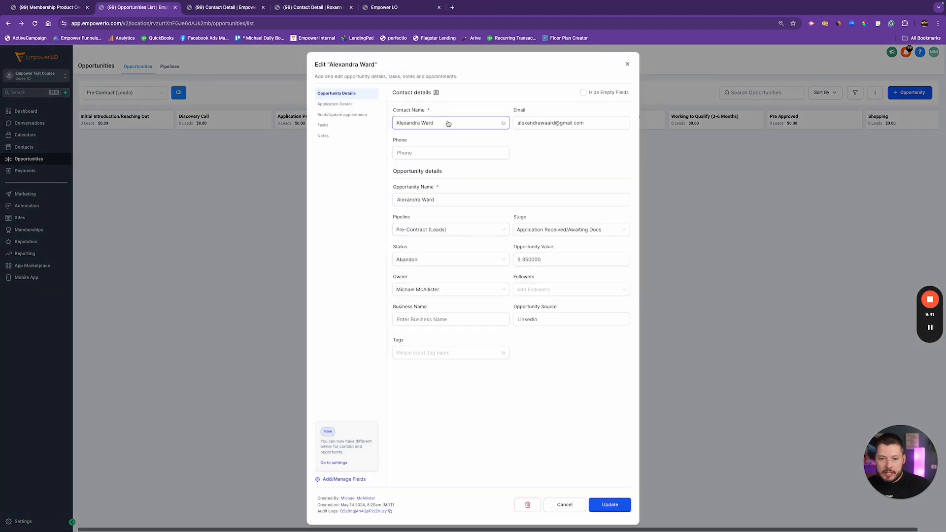
left_click(446, 195)
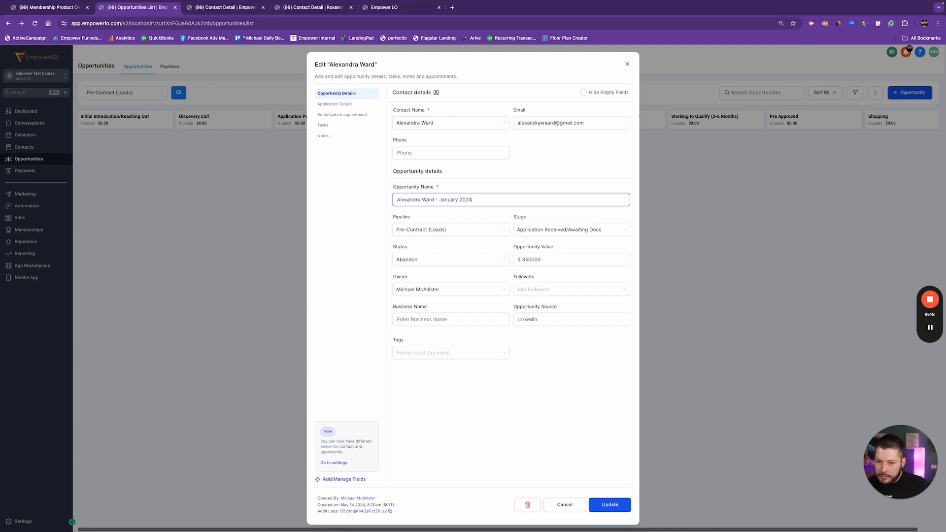
left_click(593, 467)
left_click(603, 505)
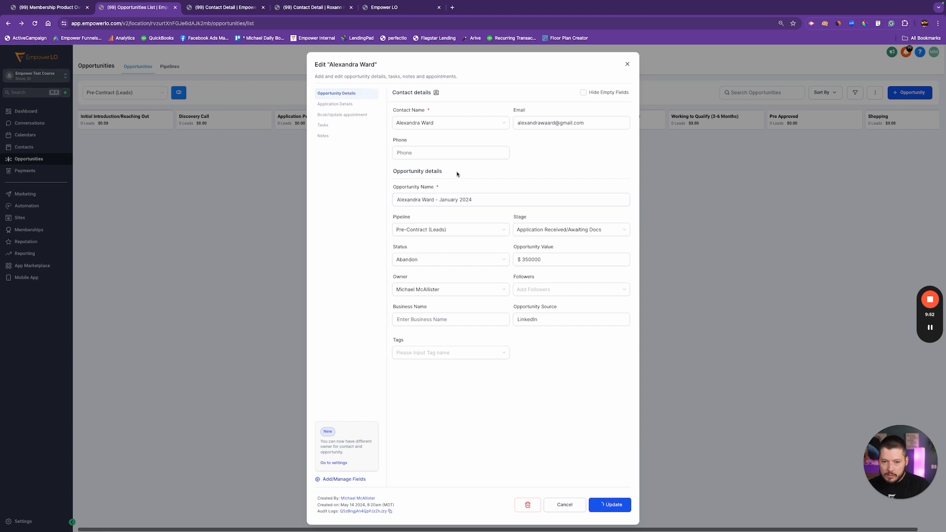
left_click(627, 65)
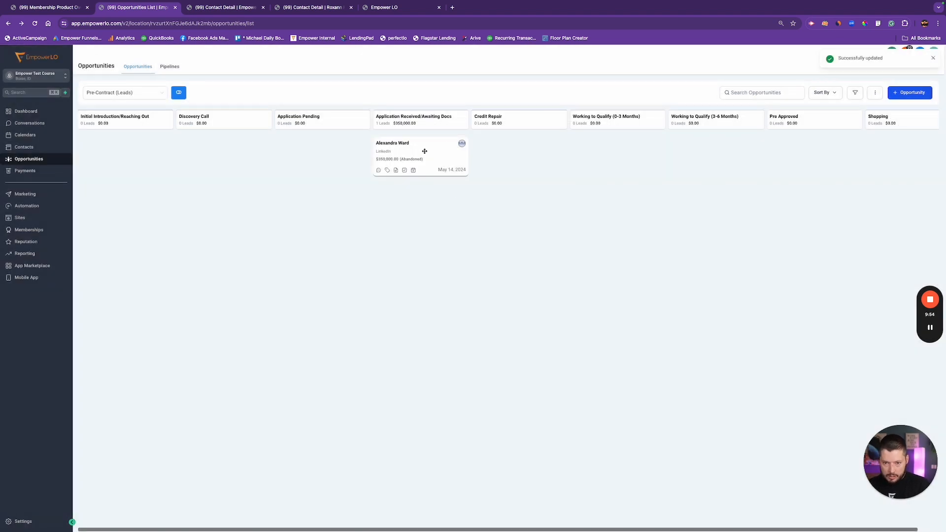
left_click(35, 23)
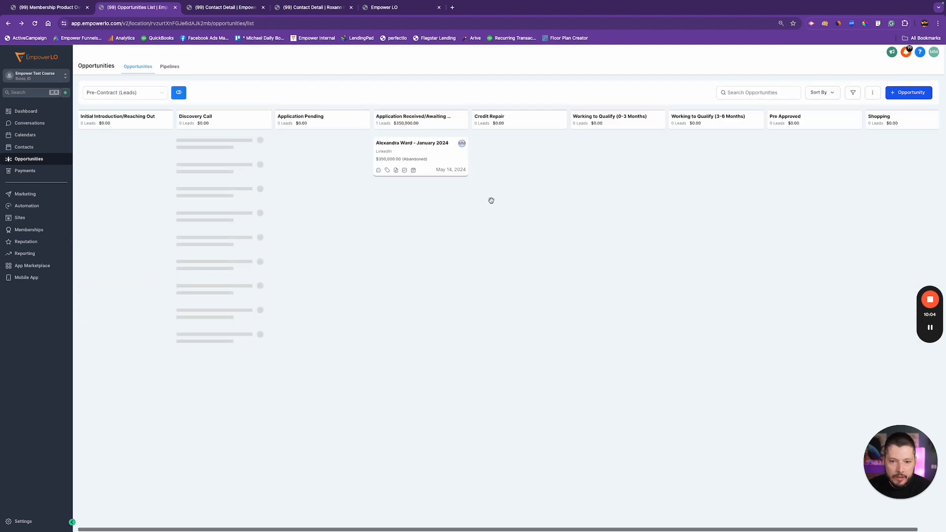
Step: Fill in a new opportunity for the contact, name suffix "- May 2024", in Pre-Contract (Leads) at stage Application Received/Awaiting Docs
left_click(908, 93)
left_click(414, 124)
left_click(418, 140)
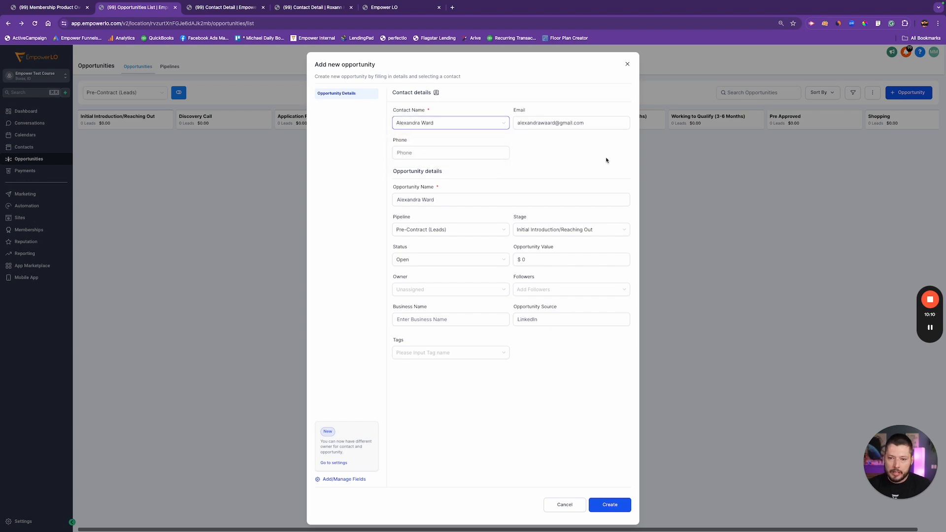
left_click(445, 200)
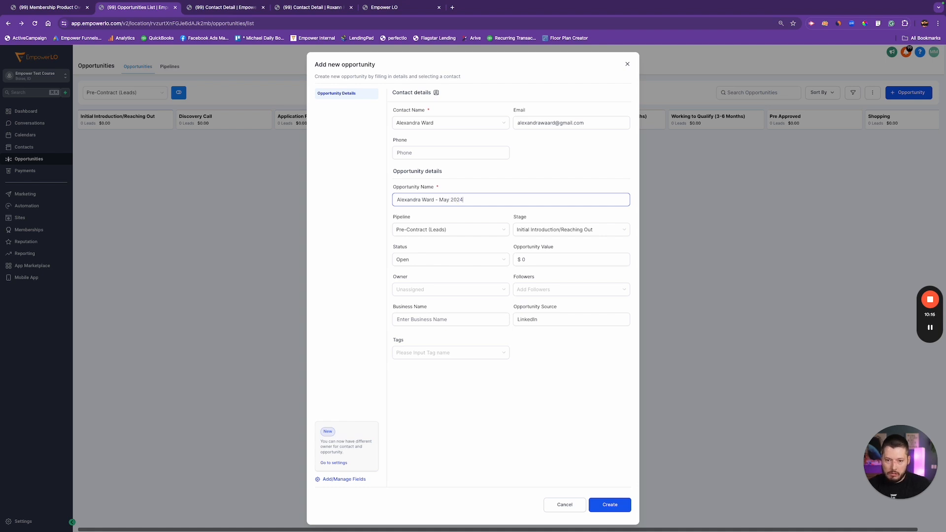
left_click(571, 402)
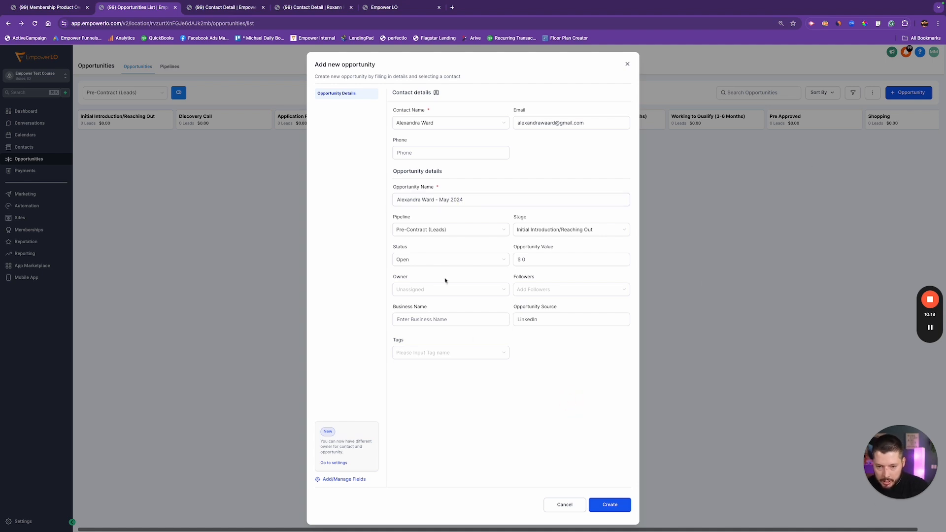
left_click(454, 230)
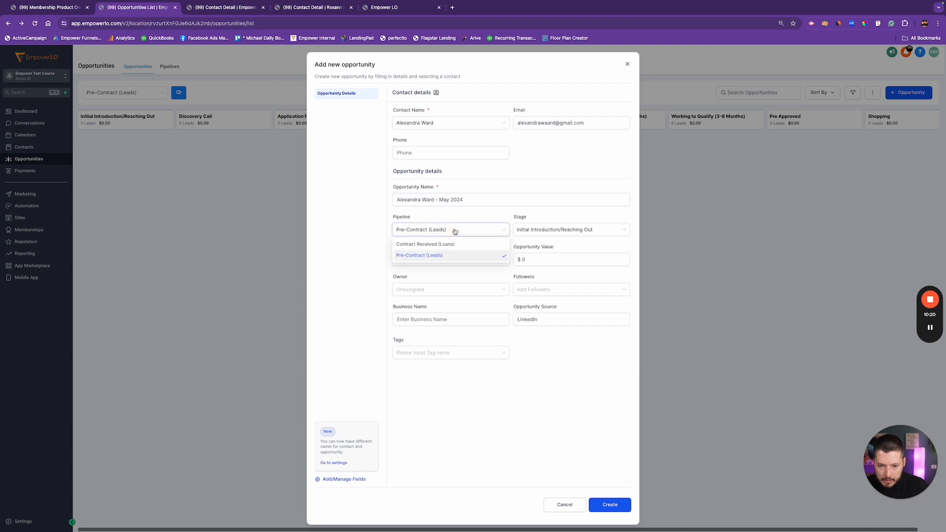
left_click(560, 230)
left_click(557, 277)
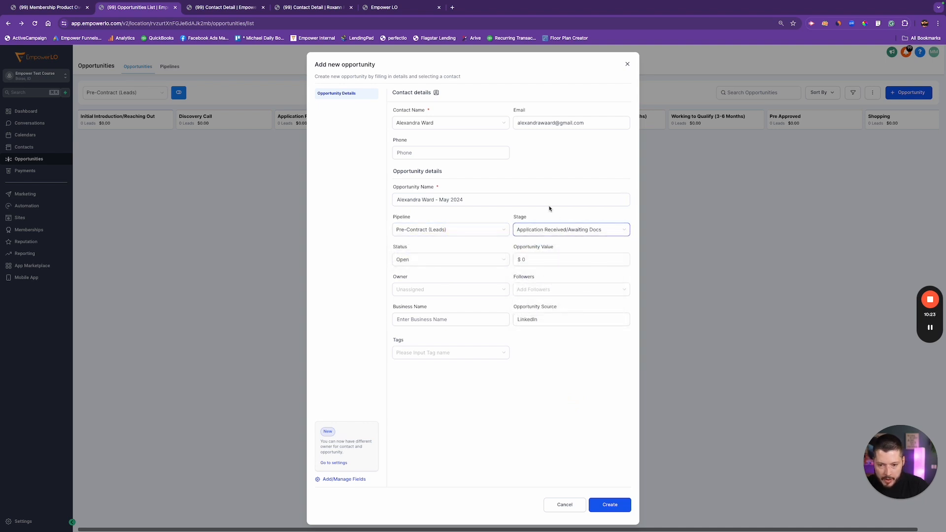
Step: Set the new opportunity's value to 300000, assign an owner, and try to create it before closing the form
left_click(548, 262)
type("45000")
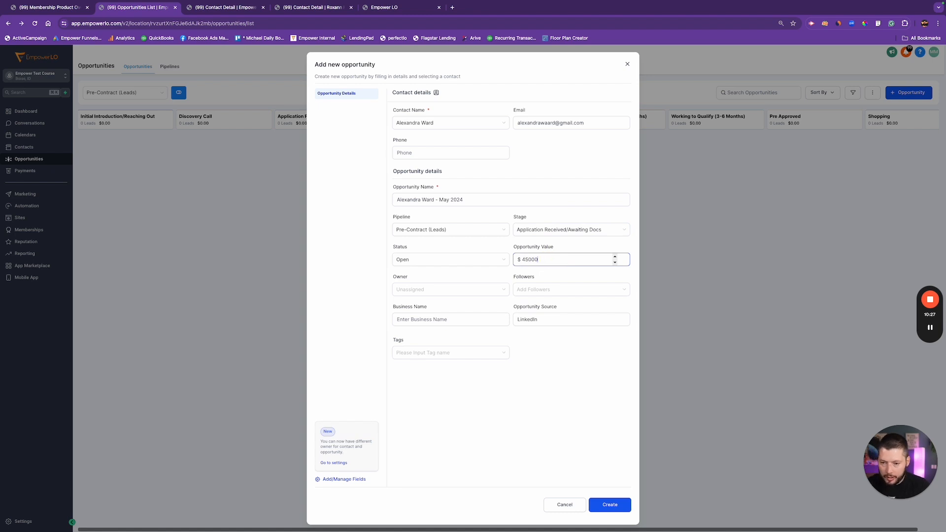
key("BackSpace")
key("BackSpace")
type("30")
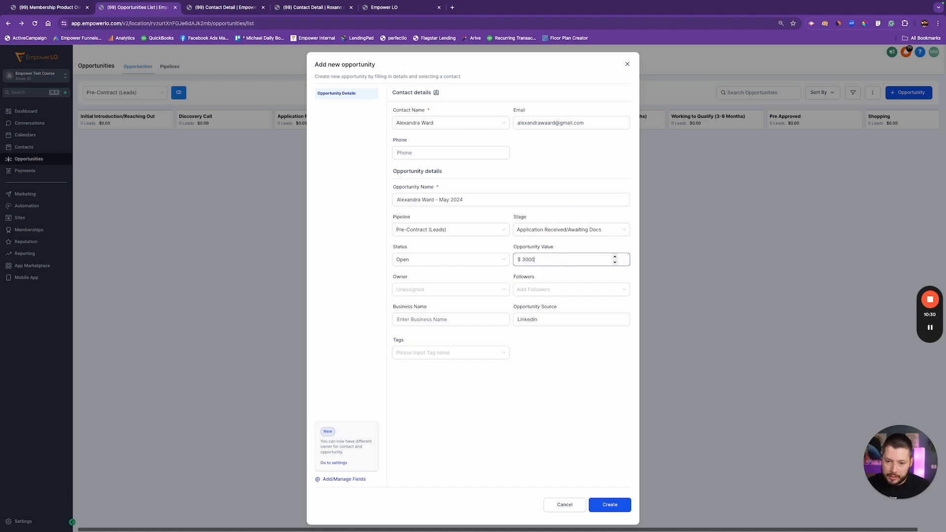
left_click(572, 400)
left_click(458, 289)
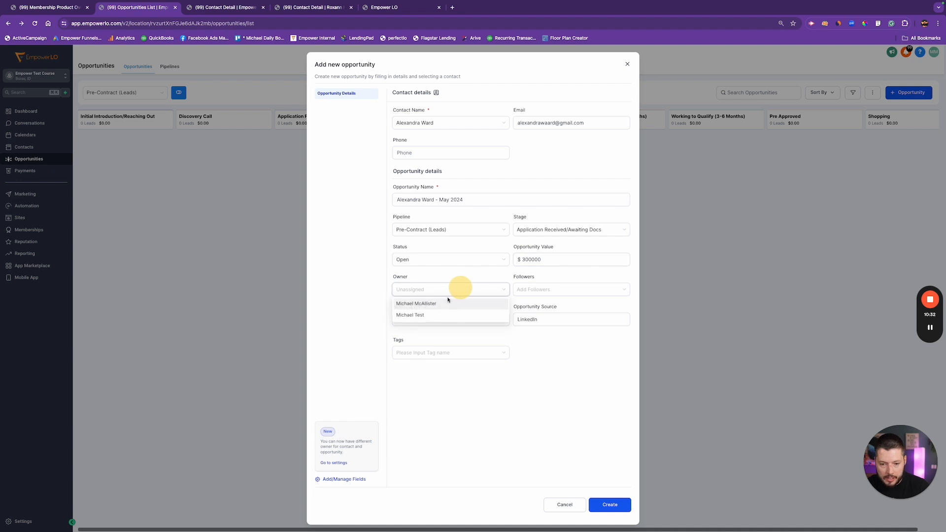
left_click(435, 305)
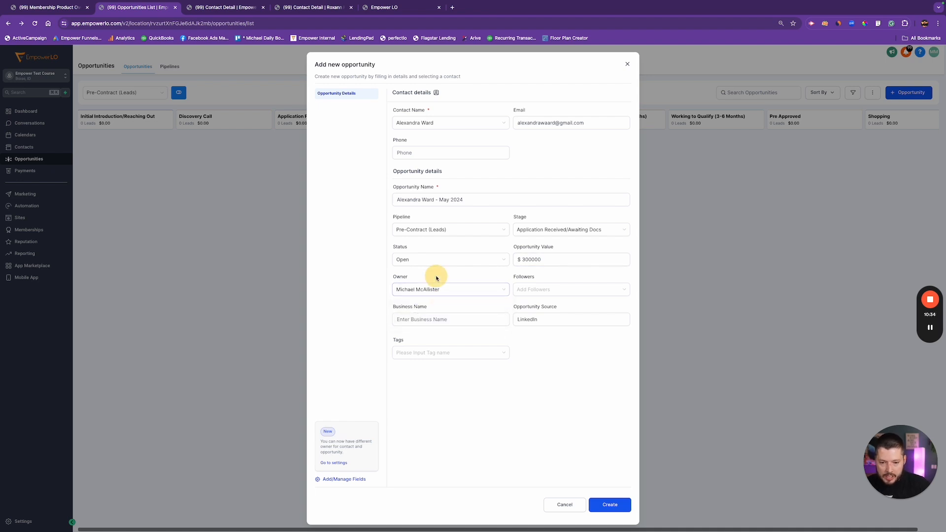
left_click(623, 509)
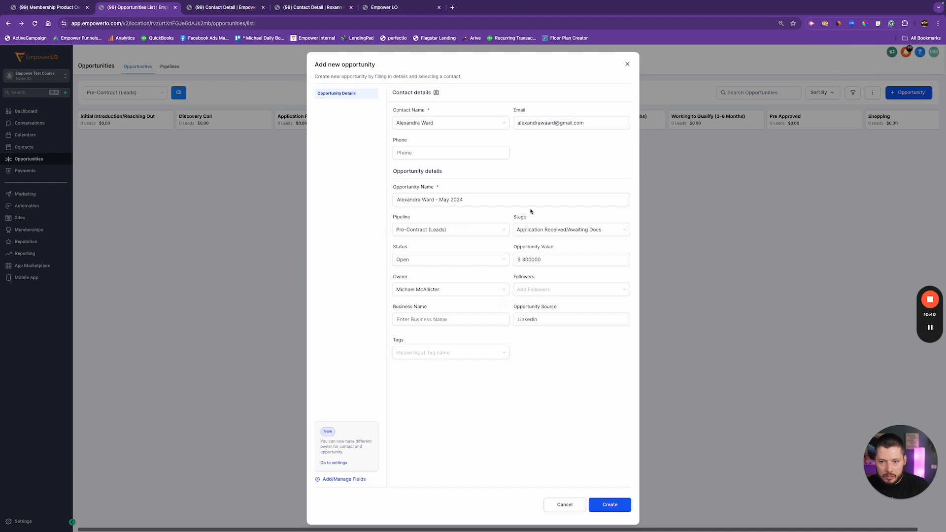
left_click(627, 64)
Step: Examine the Allow Duplicate Opportunity option in the Business Profile's General settings and return to the opportunities board
left_click(22, 521)
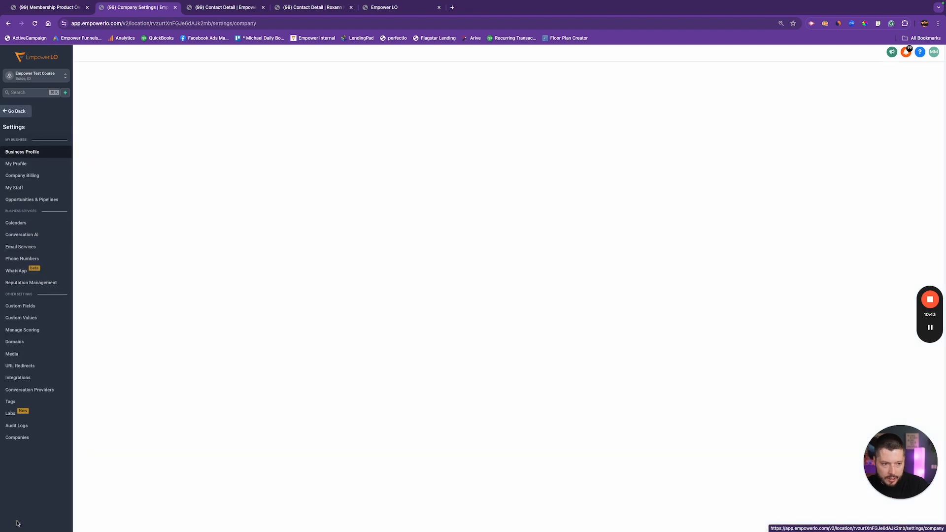
scroll(132, 268, "down", 10)
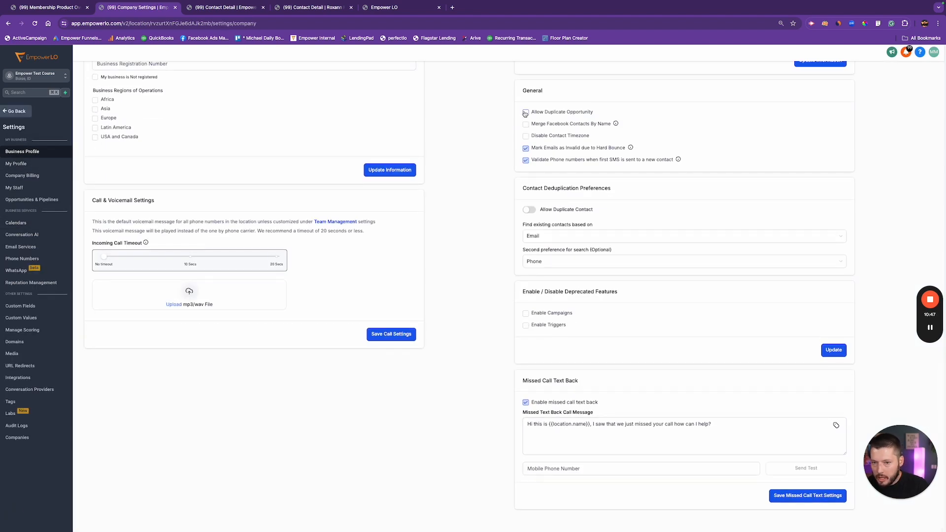
scroll(118, 160, "up", 10)
left_click(18, 111)
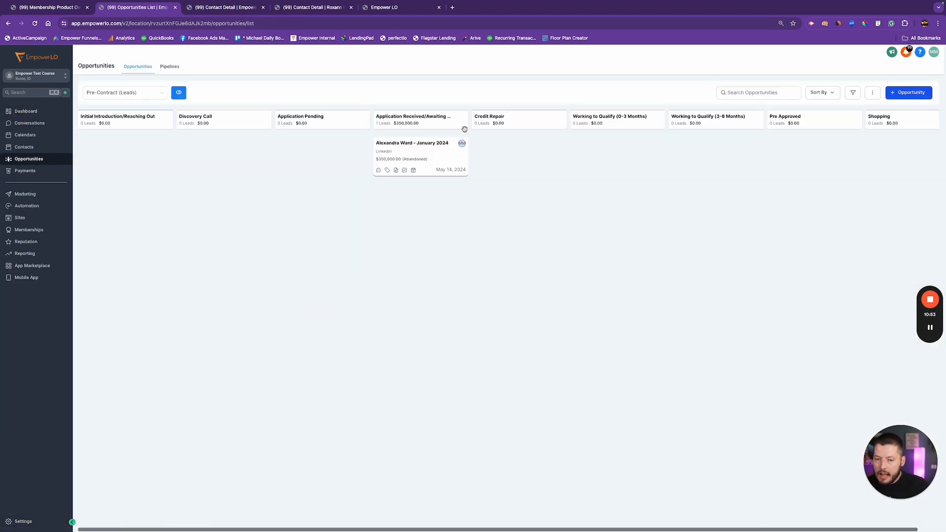
left_click(18, 518)
scroll(566, 243, "down", 6)
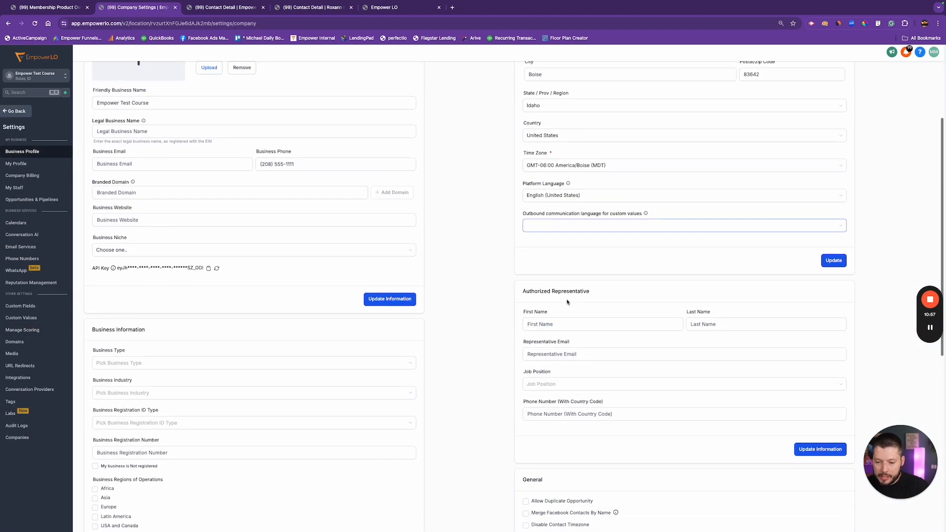
left_click(11, 110)
Step: Enable Allow Duplicate Opportunity in the Business Profile's General settings and return to the opportunities board
left_click(26, 520)
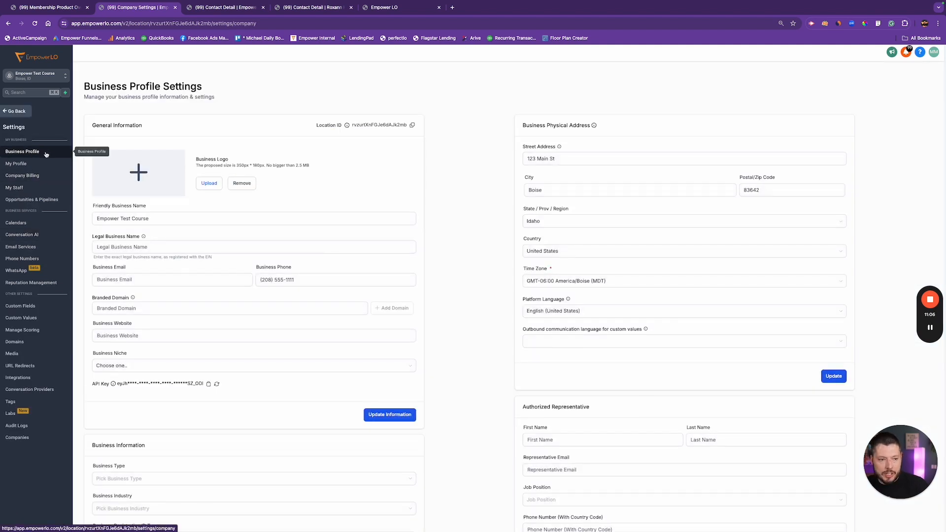
scroll(542, 246, "down", 6)
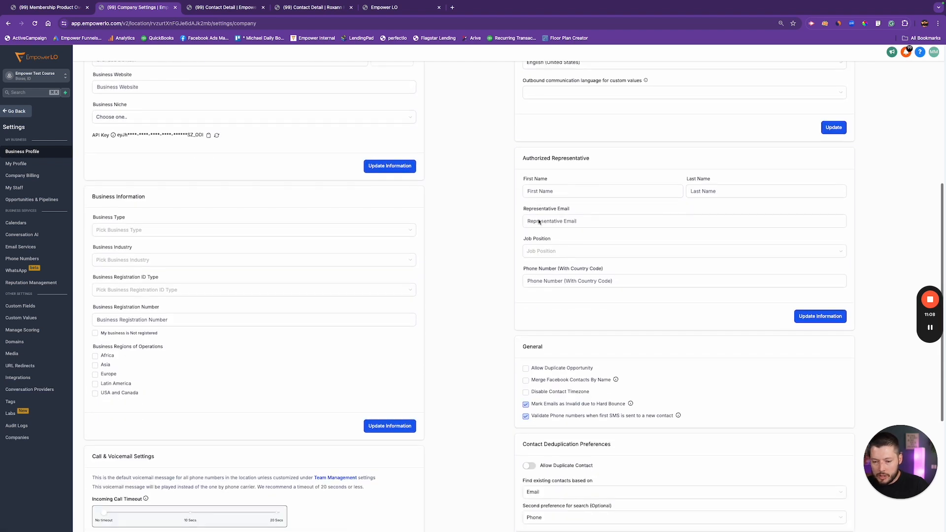
scroll(555, 262, "down", 1)
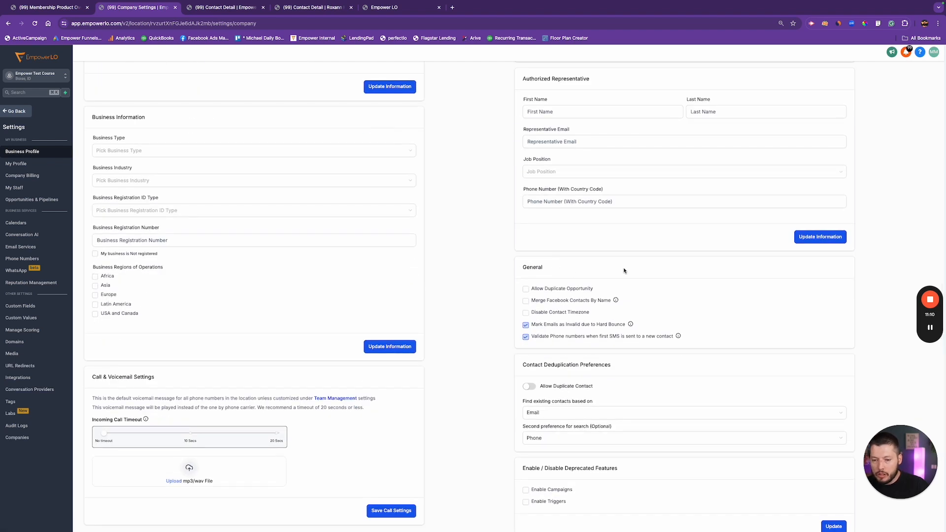
scroll(588, 198, "down", 3)
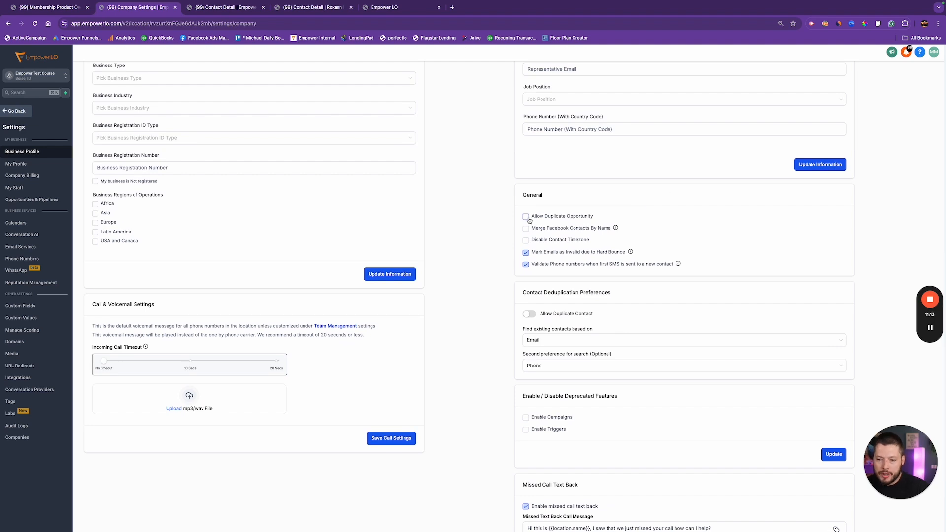
left_click(526, 217)
scroll(702, 223, "down", 1)
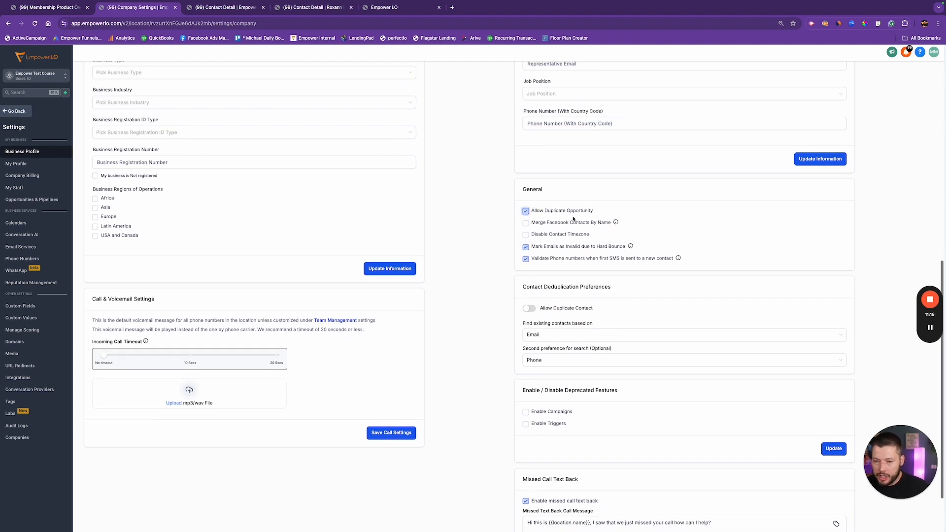
scroll(621, 218, "down", 4)
scroll(771, 228, "up", 5)
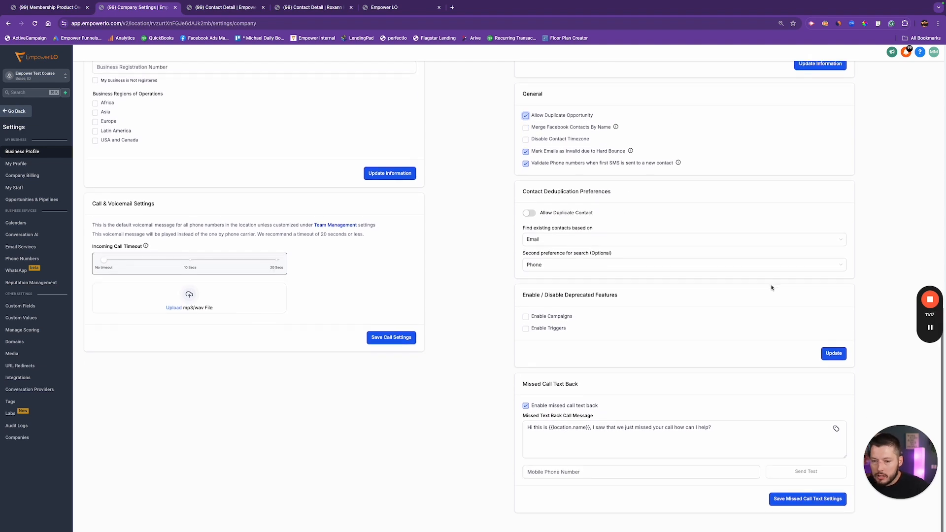
scroll(765, 289, "up", 1)
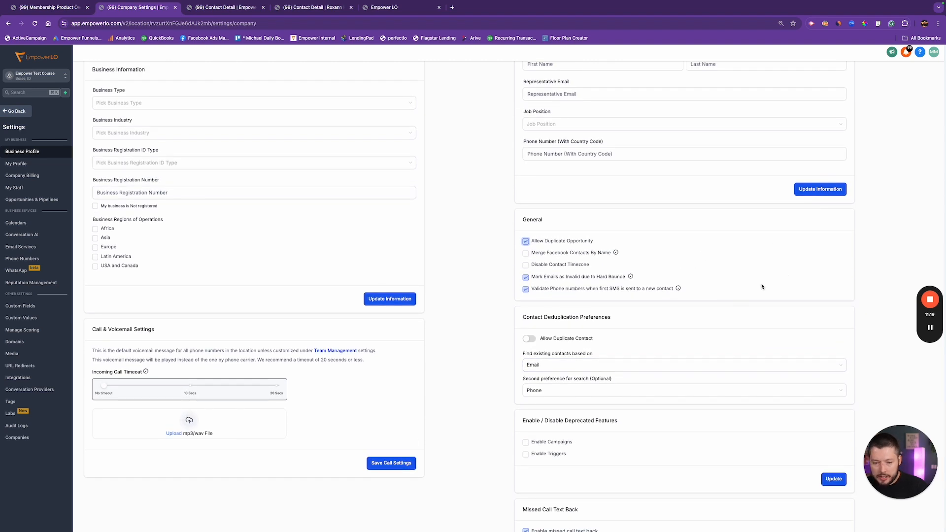
scroll(783, 320, "up", 5)
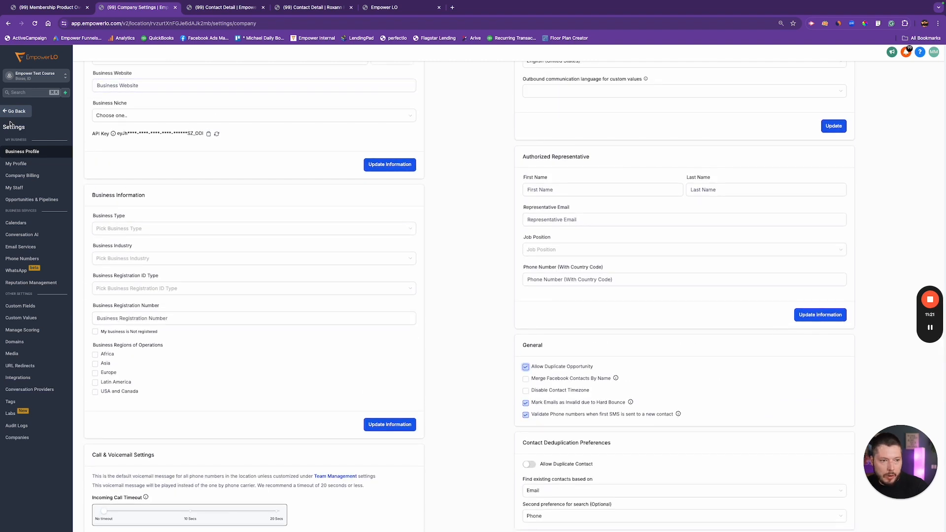
left_click(14, 112)
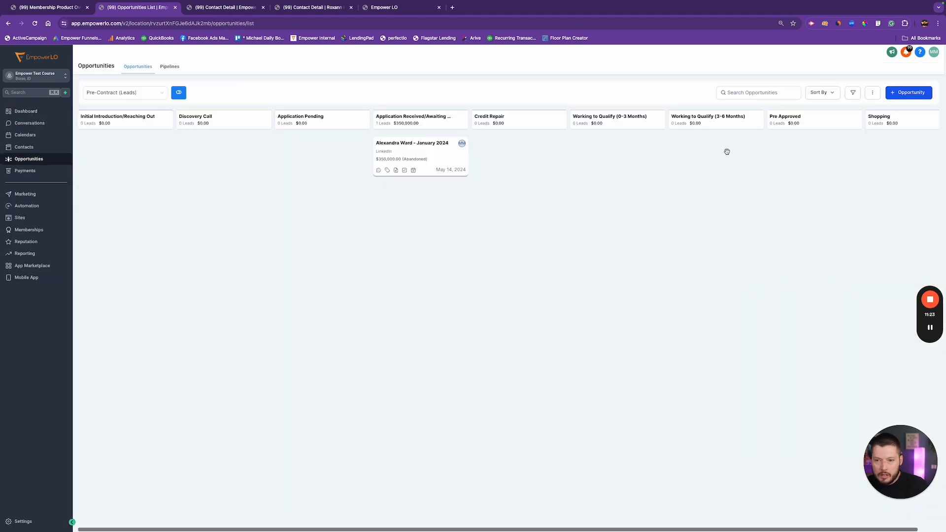
Step: Start a new opportunity for the same contact as the abandoned one and assign its owner
left_click(919, 93)
left_click(422, 123)
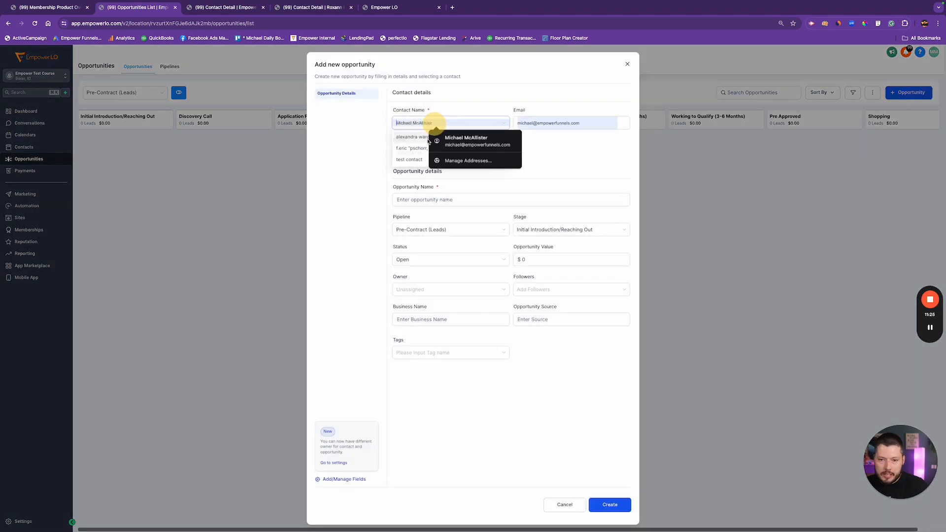
left_click(425, 139)
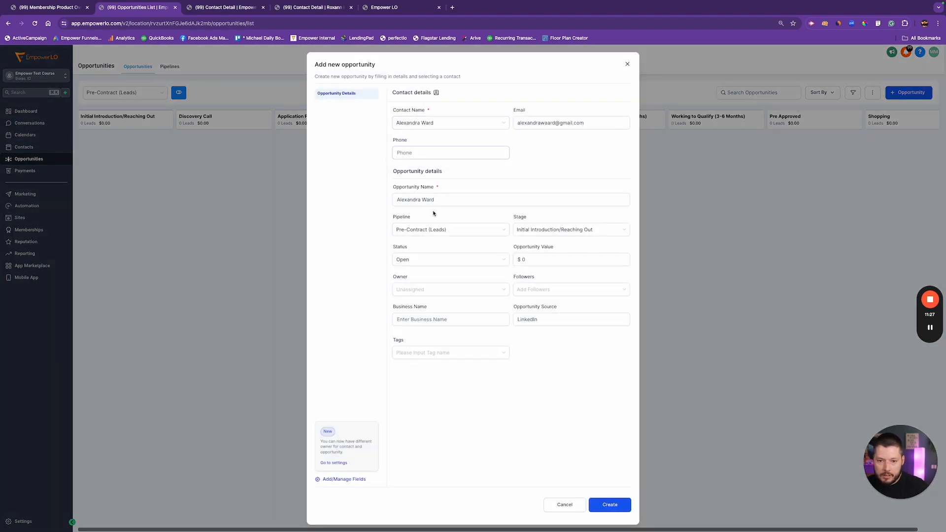
left_click(426, 289)
left_click(416, 302)
Step: Set the opportunity's value to 300000 and stage to Application Received/Awaiting Docs, and create it
left_click(541, 258)
left_click(541, 259)
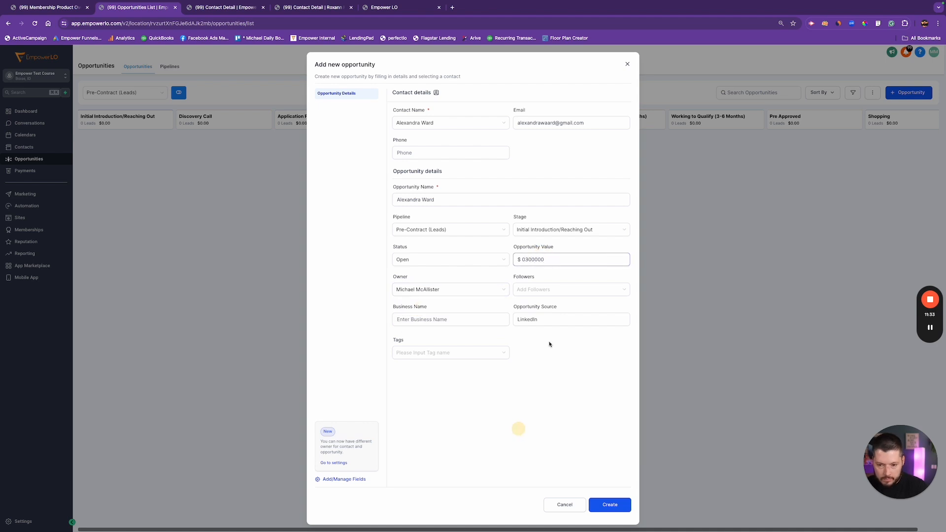
left_click(569, 230)
left_click(570, 279)
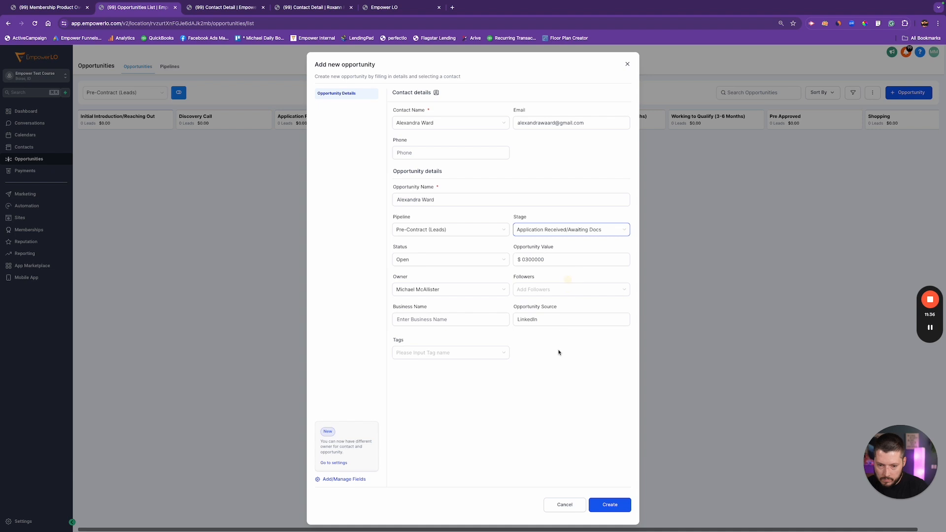
left_click(610, 505)
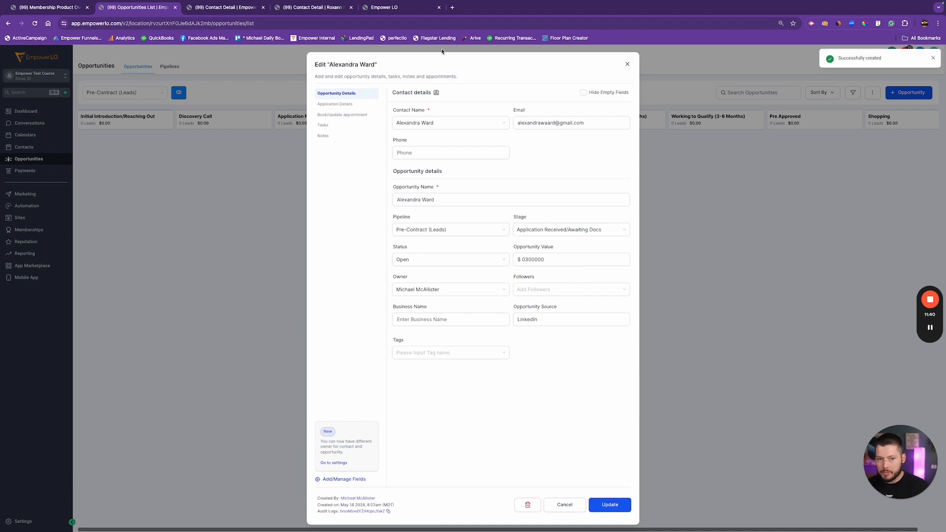
Step: Set the new opportunity's FICO Score to 737 in its Application Details and save it
left_click(345, 105)
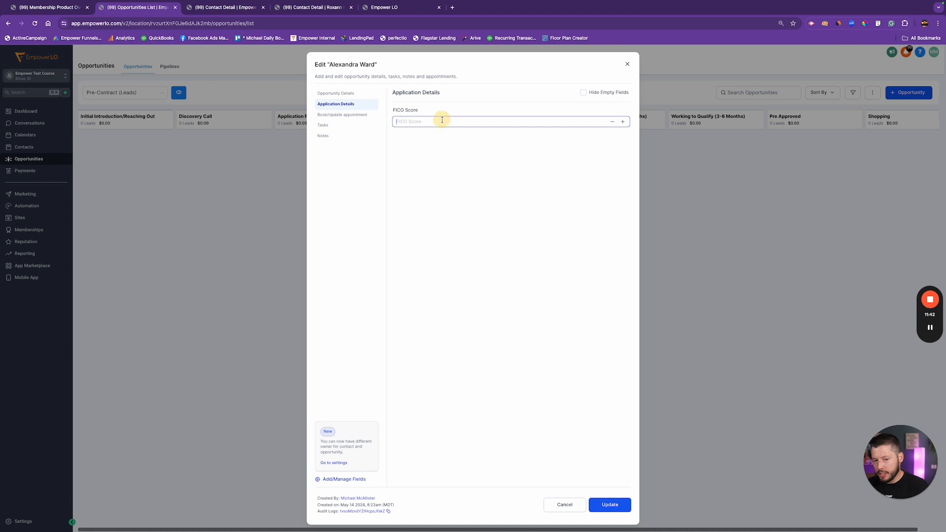
type("737")
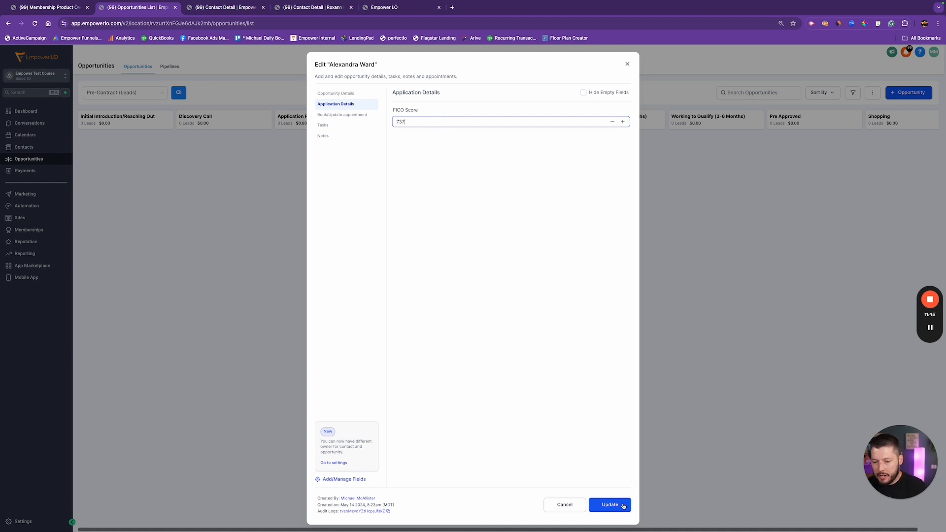
left_click(623, 506)
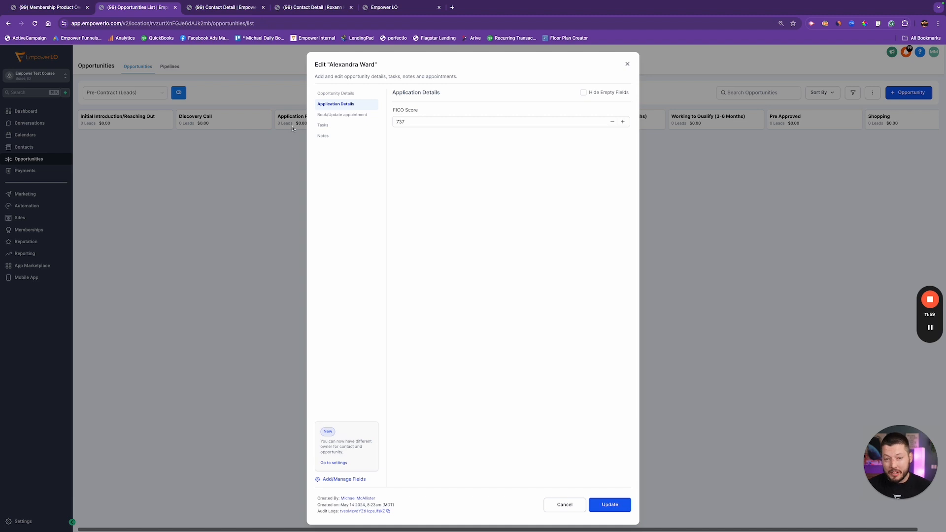
Step: View the two open contact detail pages and return to the opportunity's Application Details
left_click(222, 7)
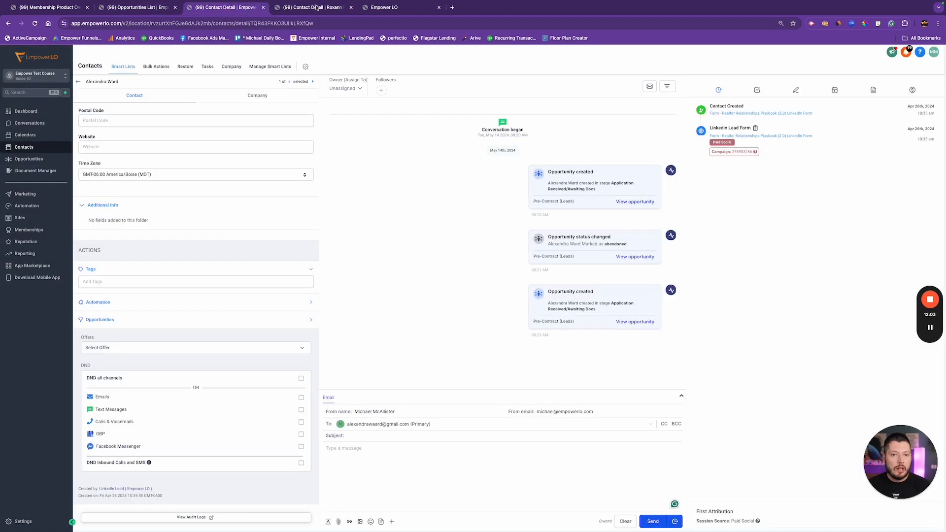
left_click(306, 7)
left_click(140, 7)
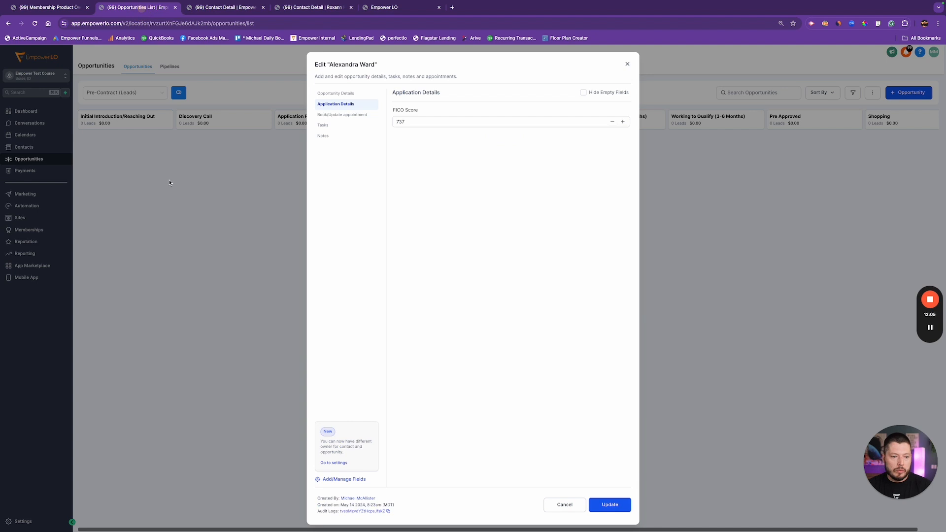
Step: Close the opportunity and show the contact folders in the custom fields settings
left_click(627, 64)
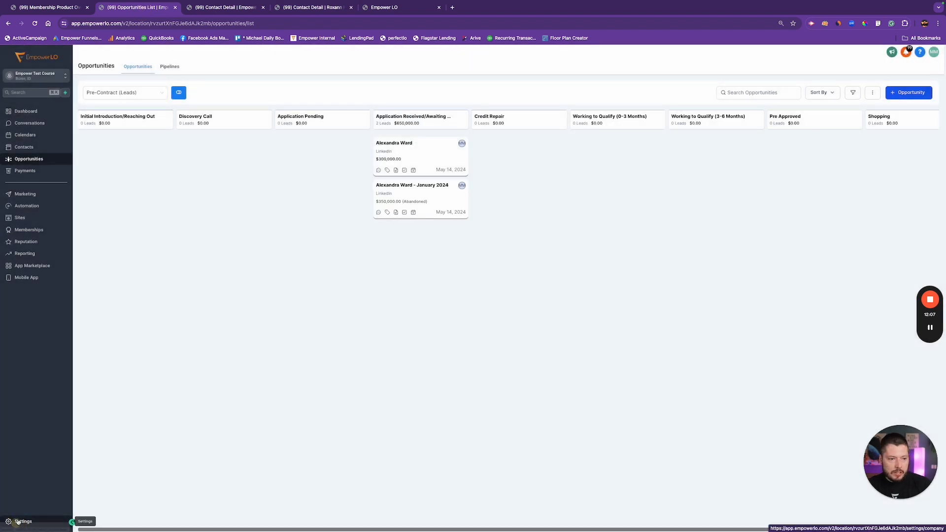
left_click(17, 522)
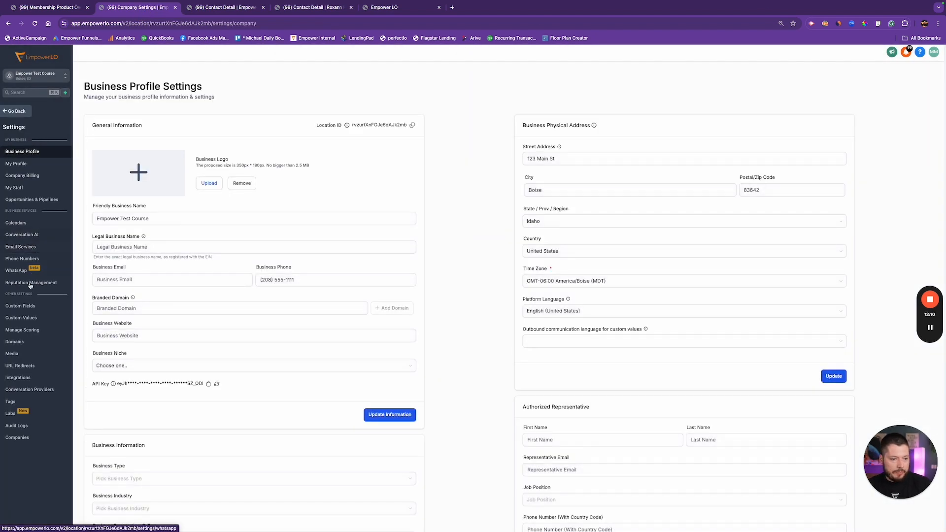
left_click(22, 306)
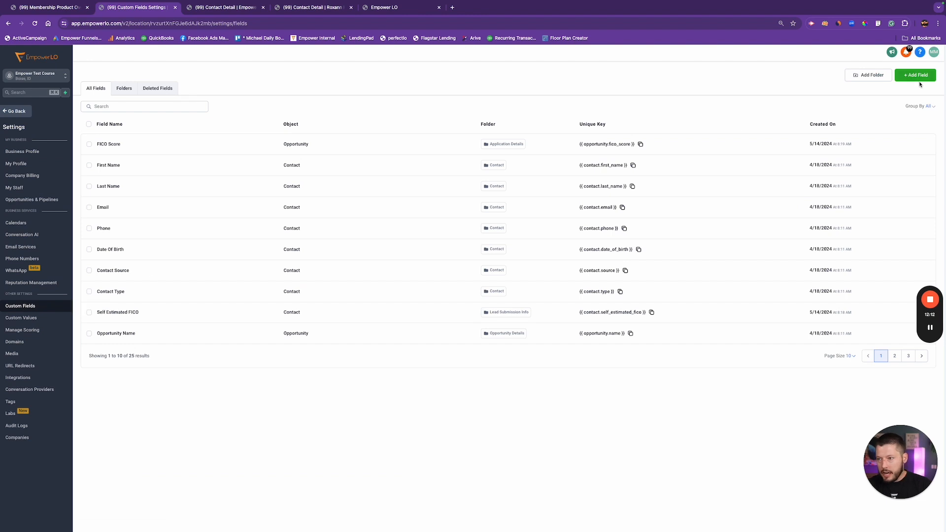
left_click(123, 89)
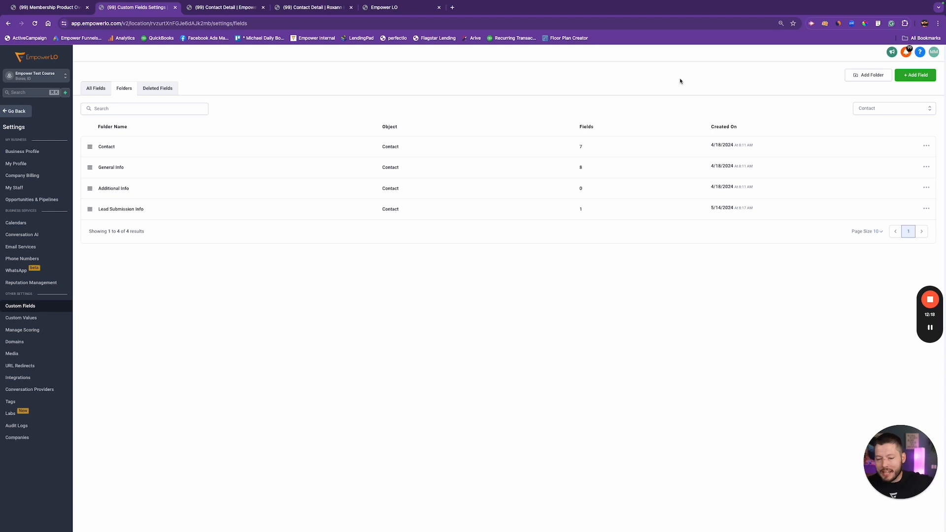
Step: Start a new Single Line custom field and inspect its Object and Group options without choosing a group
left_click(913, 75)
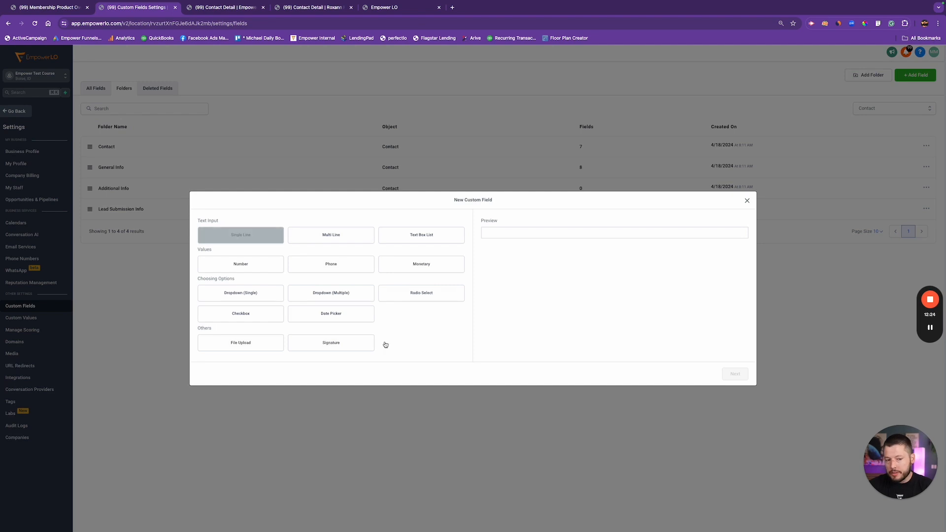
left_click(276, 239)
left_click(735, 374)
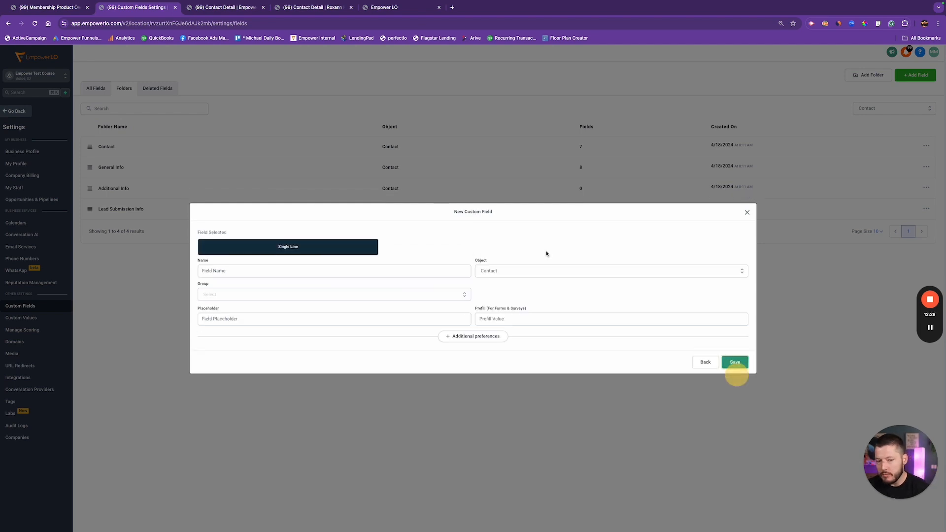
left_click(254, 271)
left_click(565, 246)
left_click(545, 269)
left_click(559, 230)
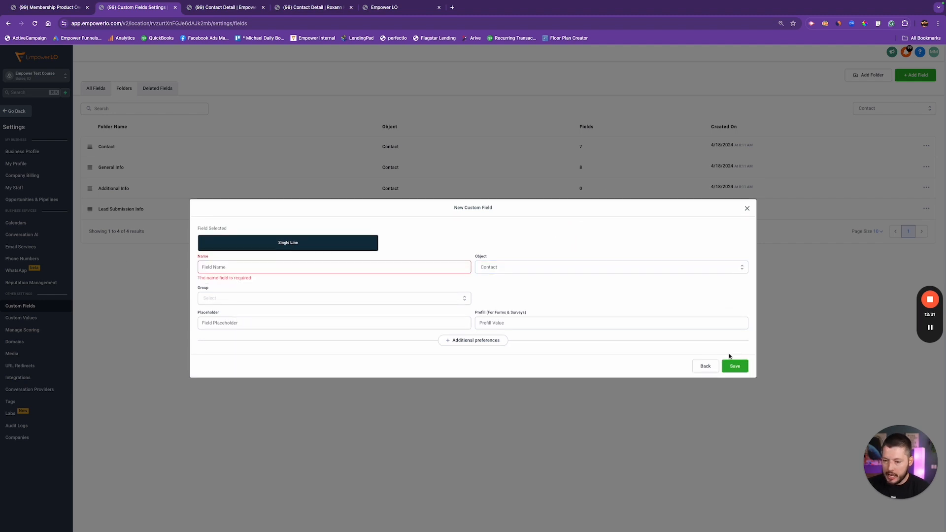
left_click(286, 299)
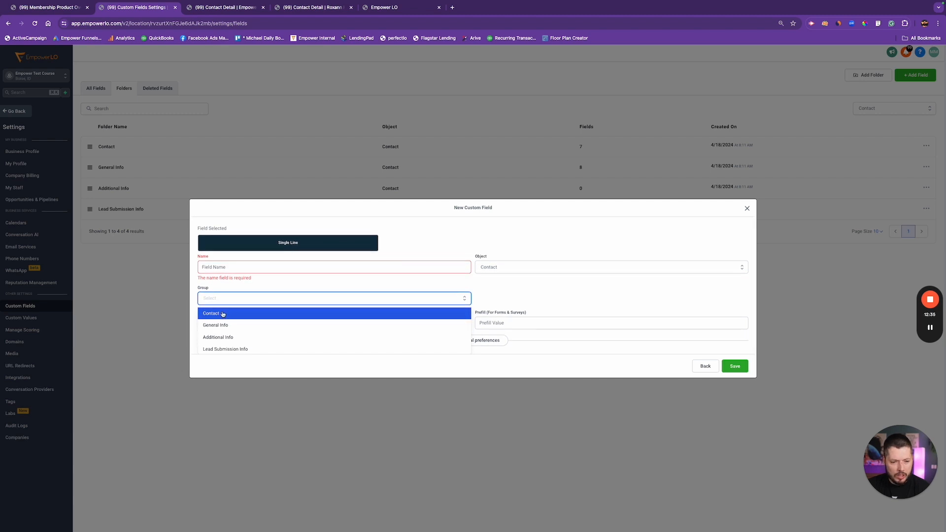
left_click(373, 285)
Step: Name the custom field Test, try to save it without a group, and review the available groups
left_click(289, 267)
type("Test")
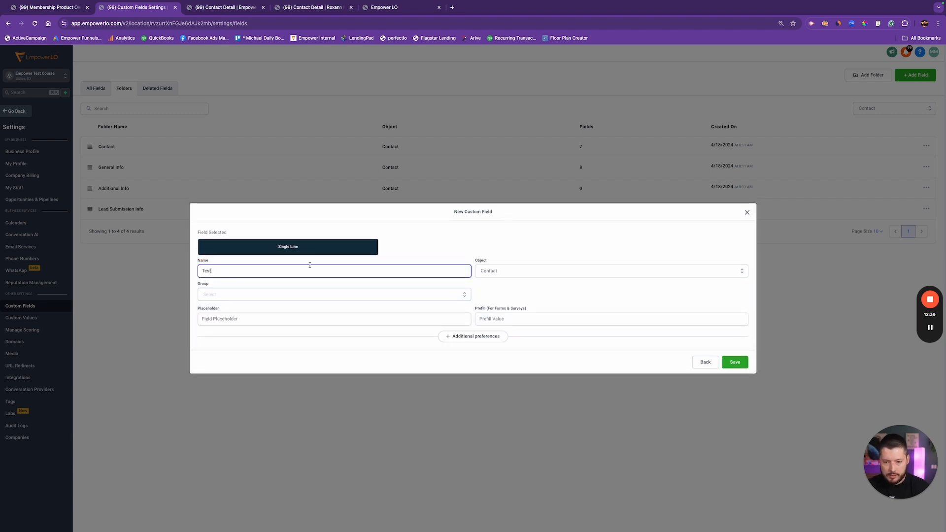
left_click(735, 362)
left_click(254, 294)
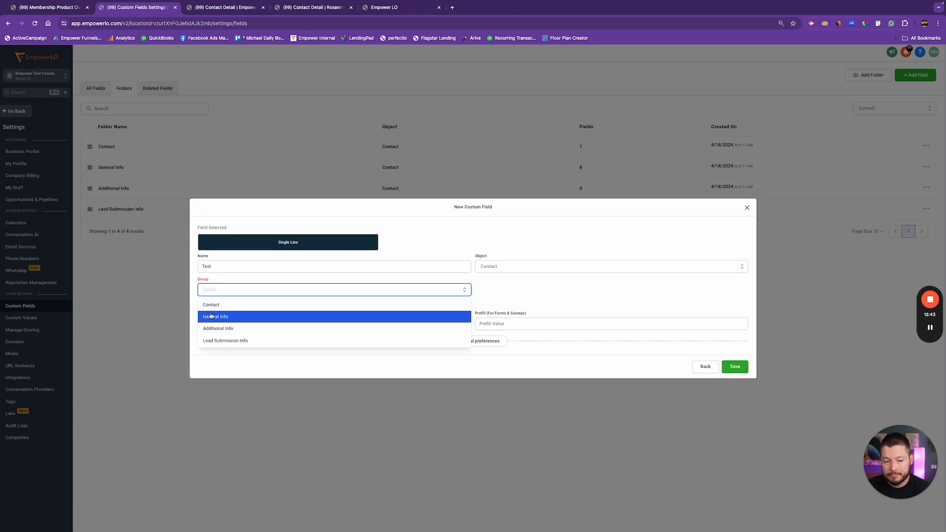
left_click(237, 279)
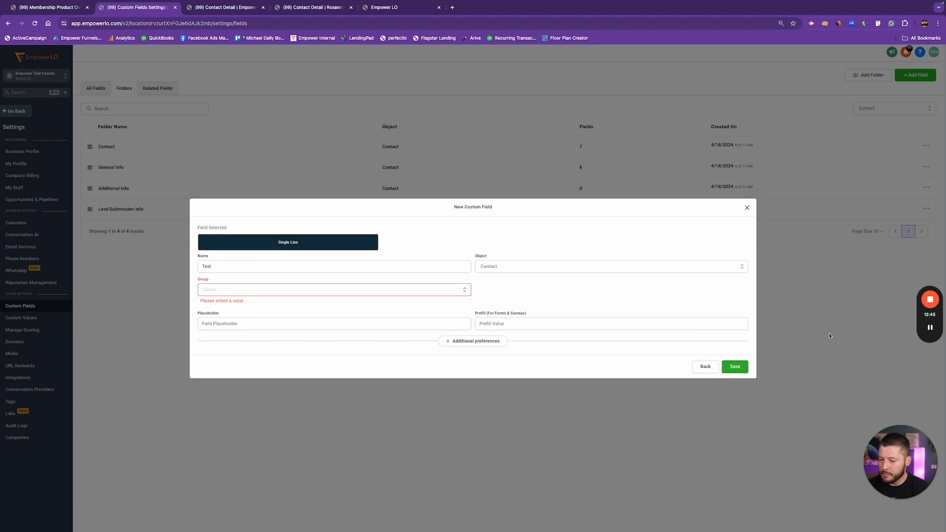